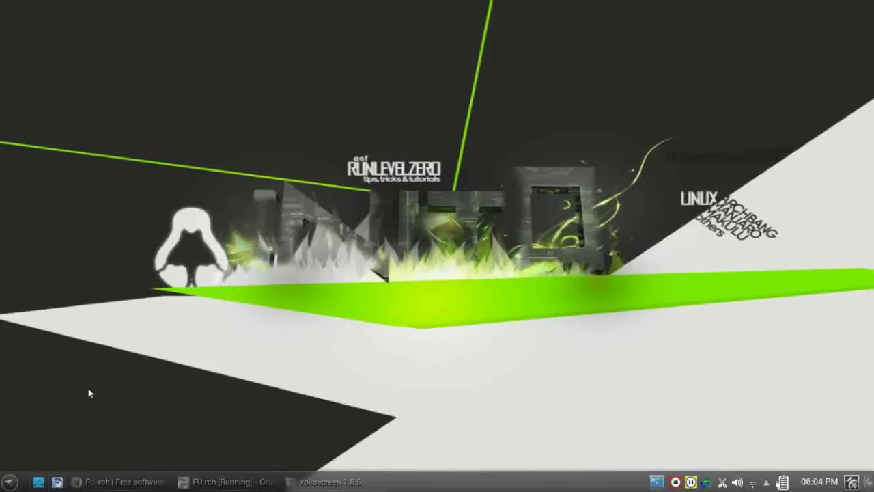
left_click(103, 486)
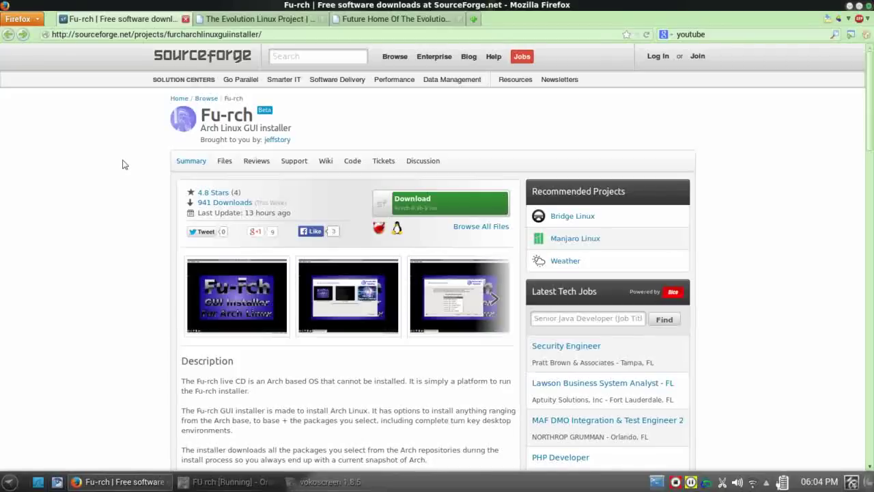
scroll(123, 163, "down", 1)
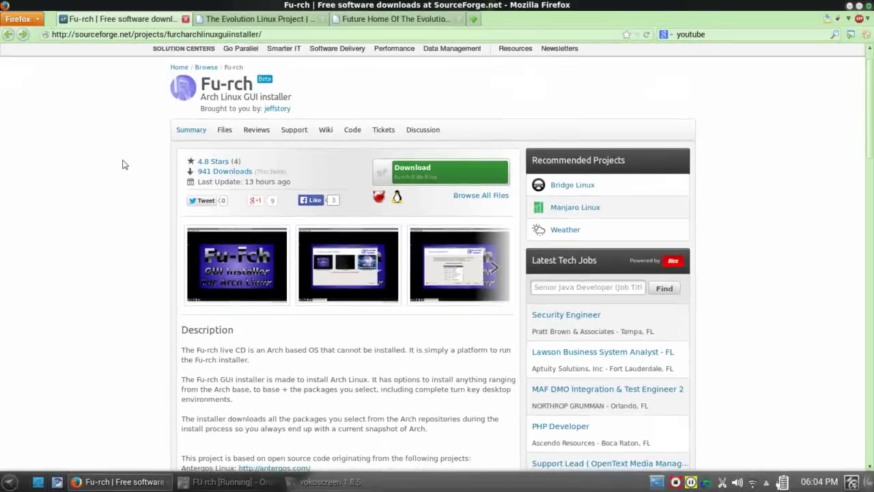
scroll(124, 164, "down", 1)
scroll(124, 164, "down", 1)
scroll(124, 164, "down", 1)
scroll(124, 164, "down", 1)
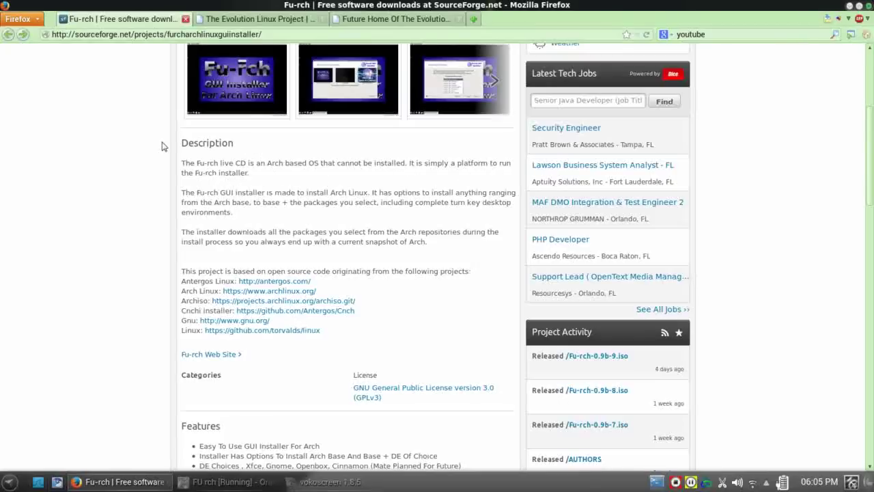
scroll(162, 146, "up", 2)
scroll(162, 146, "down", 2)
scroll(161, 207, "up", 5)
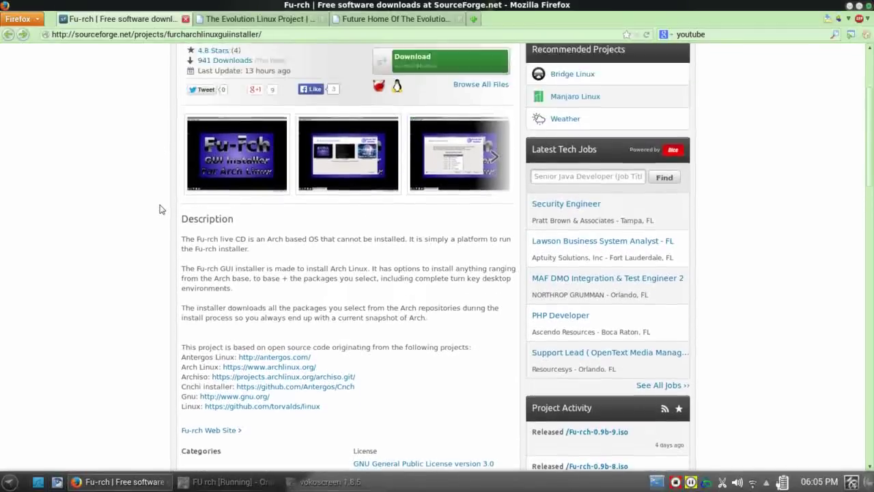
Read through the Evolution Linux Project blog post announcing Fu-rch's rename
left_click(283, 21)
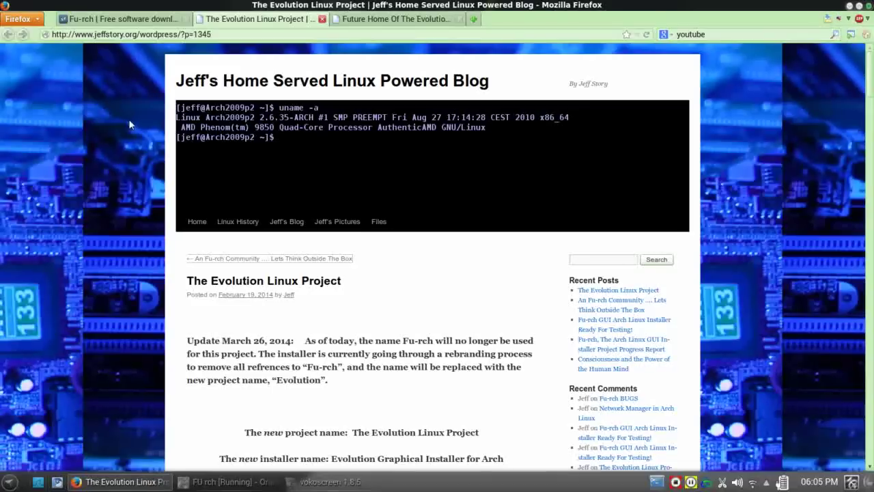
scroll(129, 124, "down", 1)
scroll(130, 125, "down", 2)
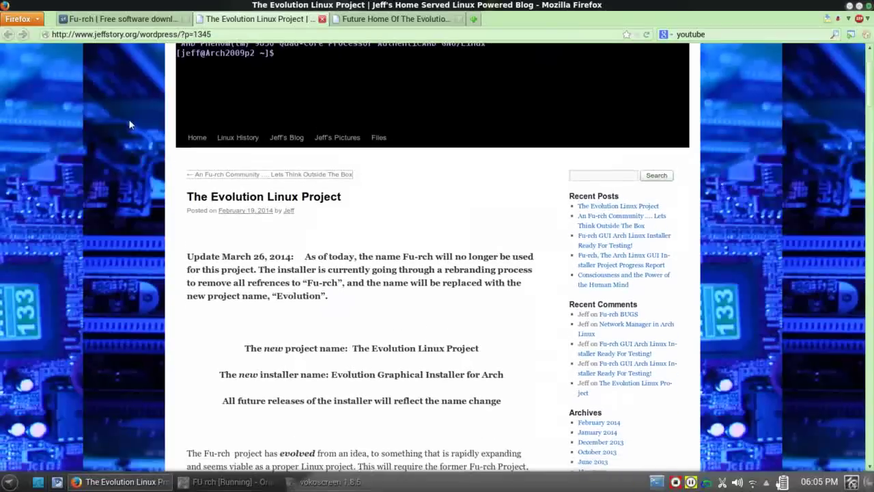
scroll(130, 124, "down", 1)
scroll(130, 125, "down", 1)
scroll(130, 124, "down", 1)
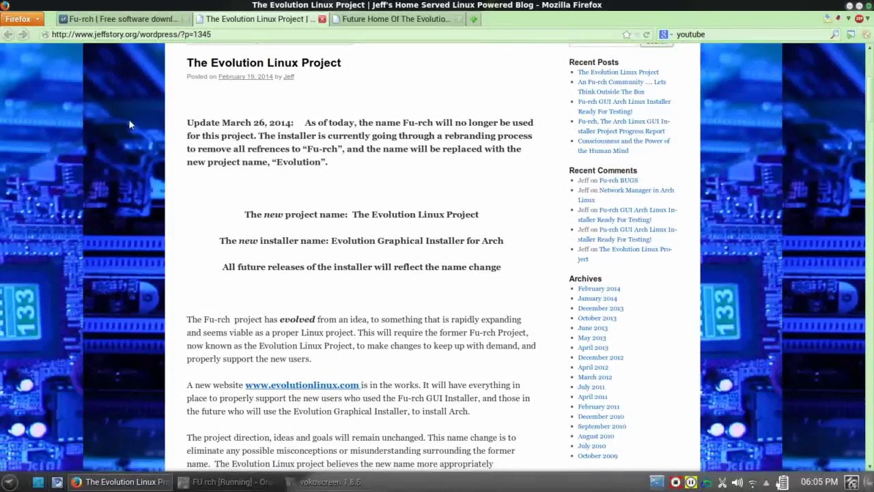
scroll(129, 121, "up", 1)
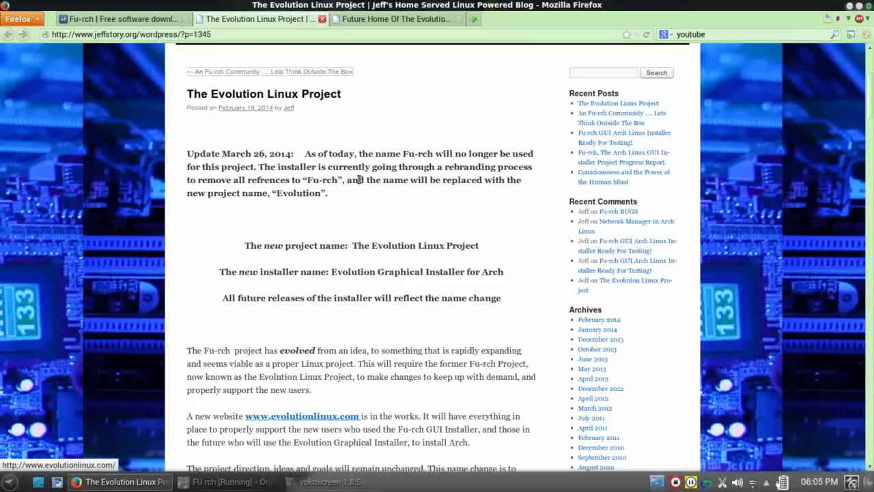
View the evolutionlinux.com placeholder page, then go back to the top of the blog post
left_click(410, 21)
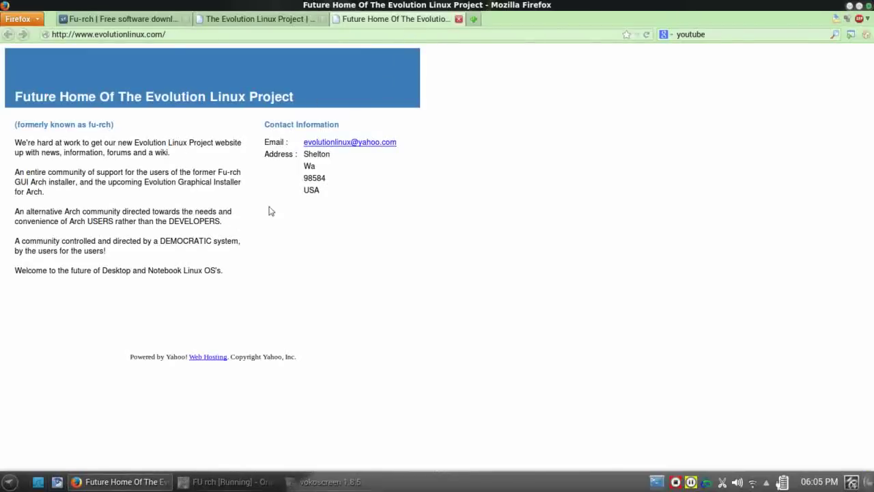
left_click(265, 23)
scroll(81, 293, "up", 5)
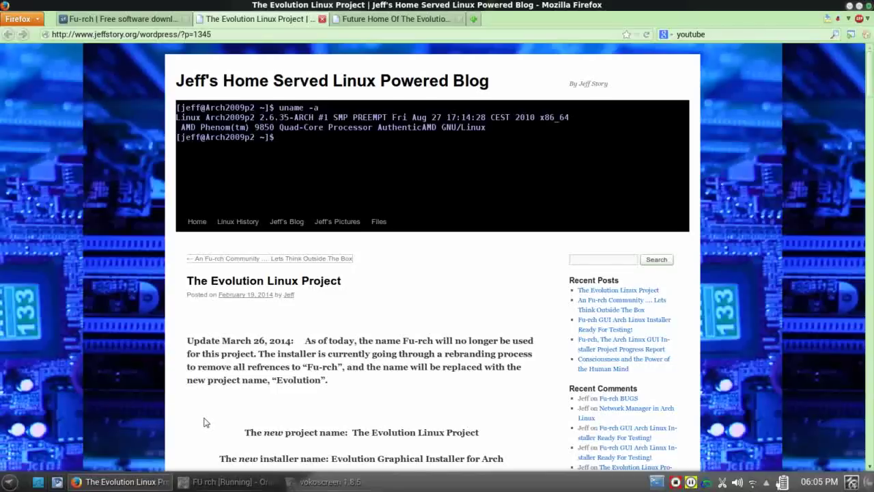
Return to the Fu-rch SourceForge project and list all its files, led by Fu-rch-0.9b-9.iso
left_click(154, 23)
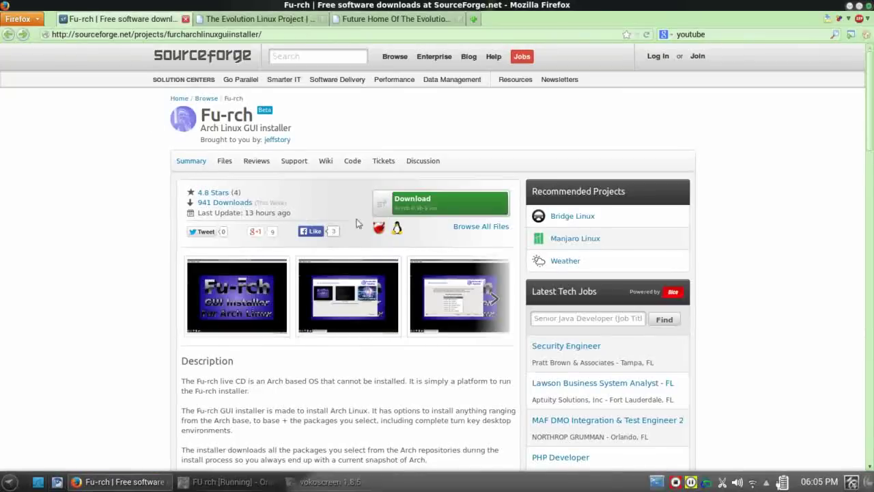
left_click(470, 226)
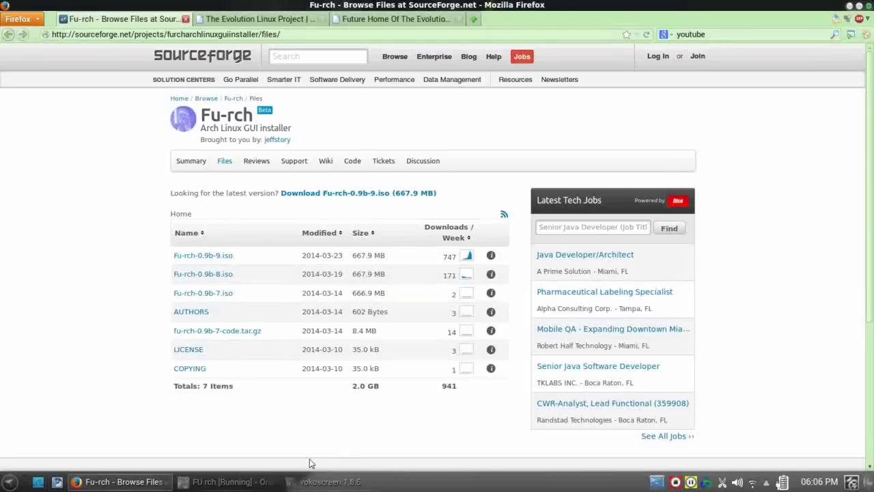
left_click(259, 481)
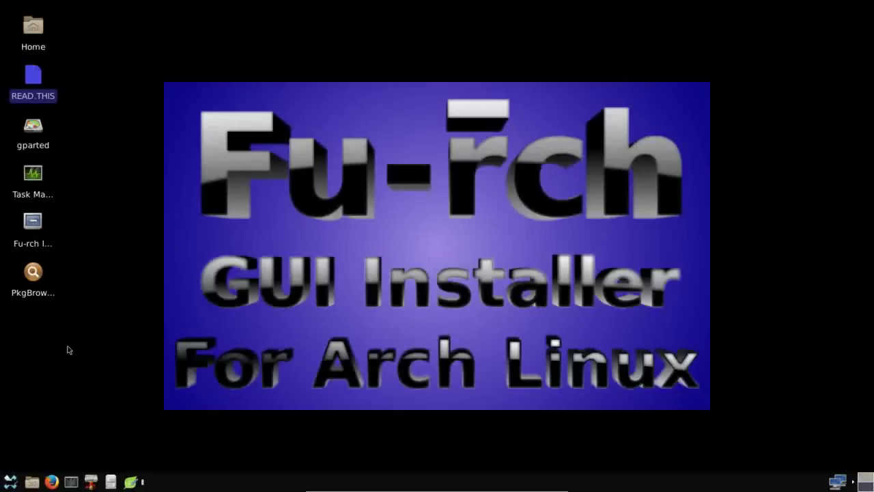
left_click(11, 483)
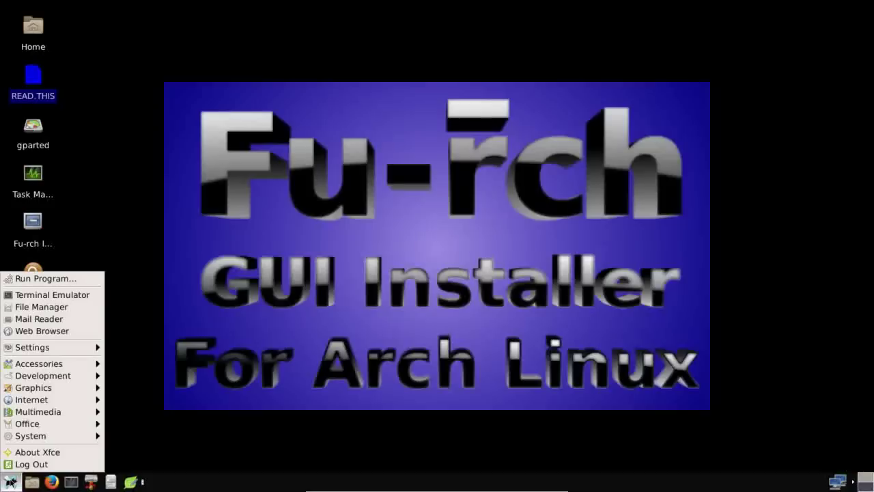
left_click(247, 442)
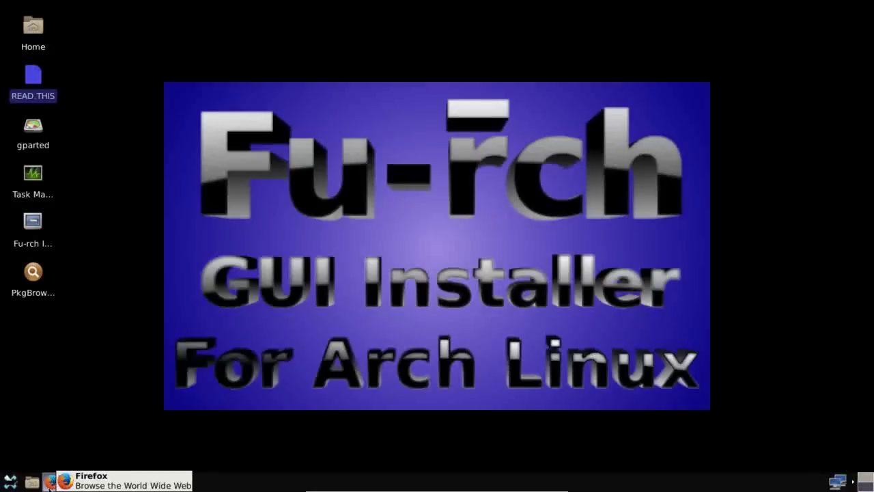
left_click(49, 481)
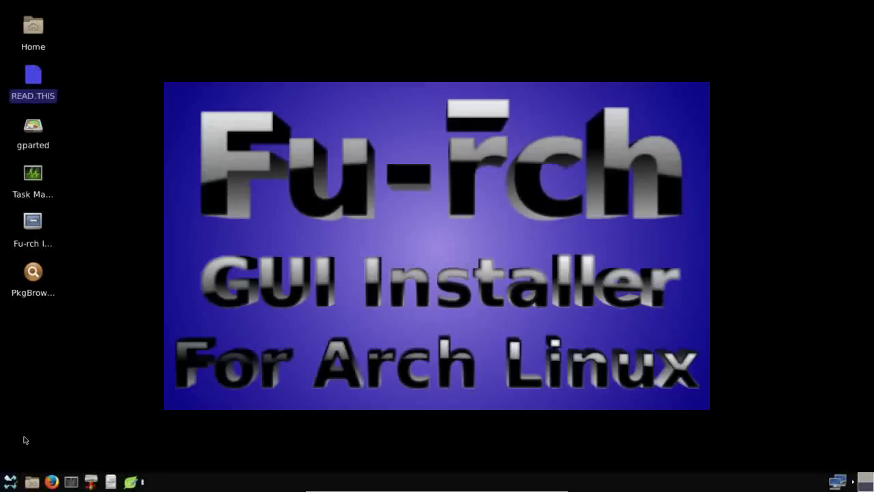
left_click(41, 36)
left_click(33, 87)
left_click(34, 135)
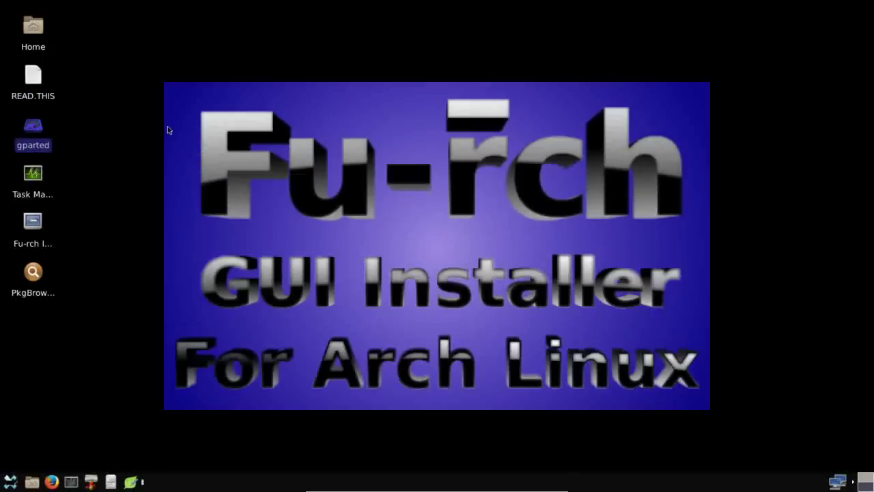
left_click(42, 223)
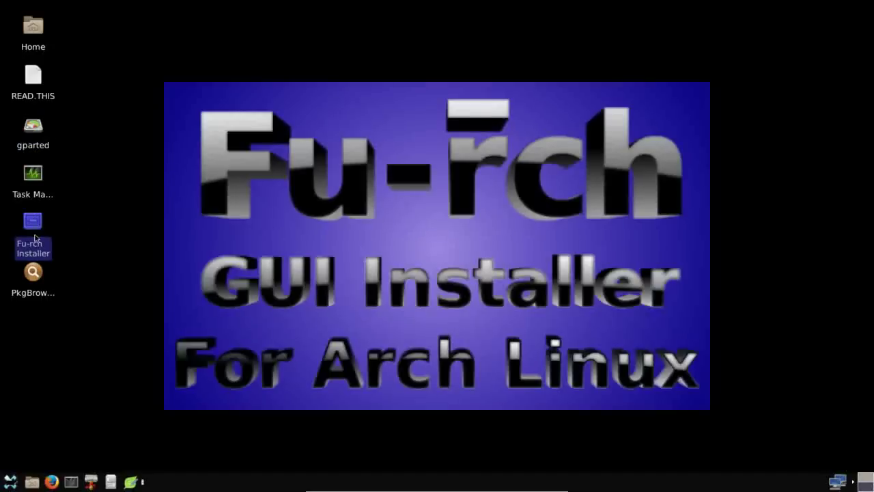
left_click(41, 287)
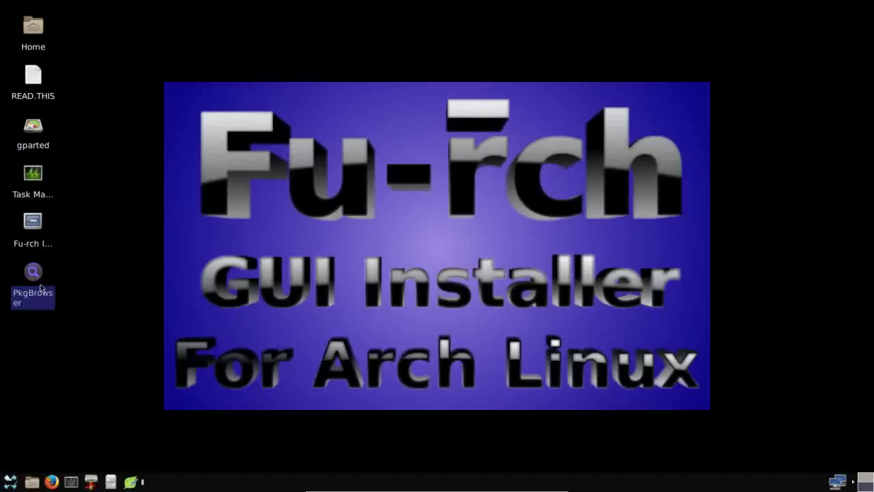
left_click(69, 360)
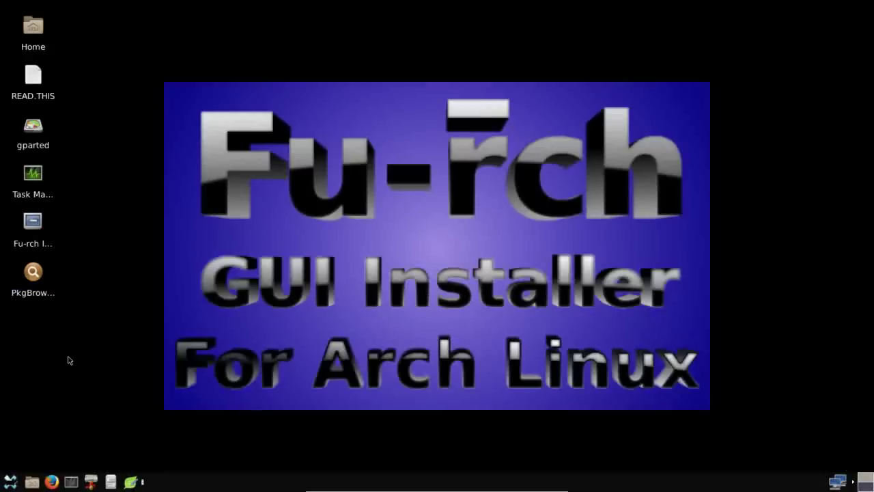
left_click(90, 483)
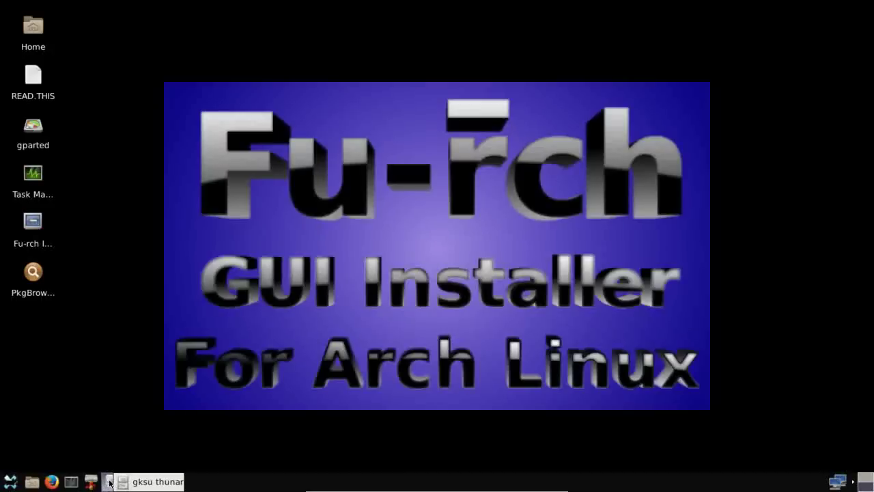
left_click(109, 483)
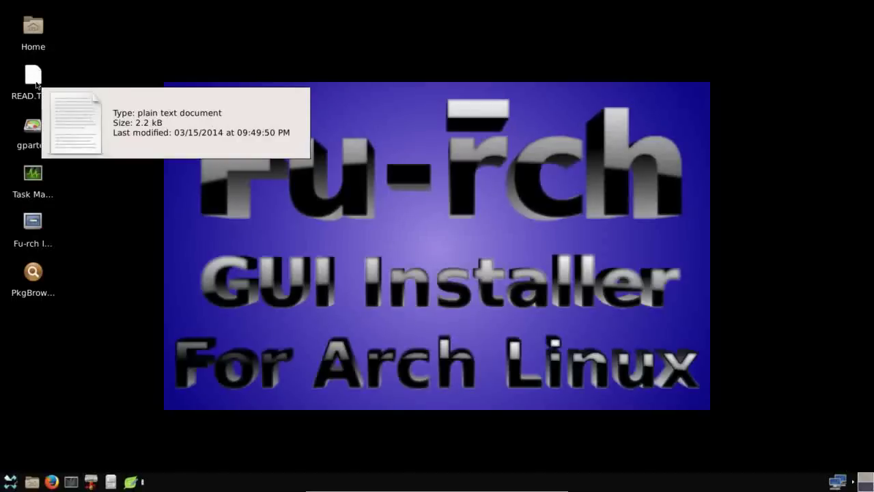
Open READ.THIS full-screen and highlight the packages.README and packages.xml paths and the 'No AUR packages!' warning
double_click(34, 80)
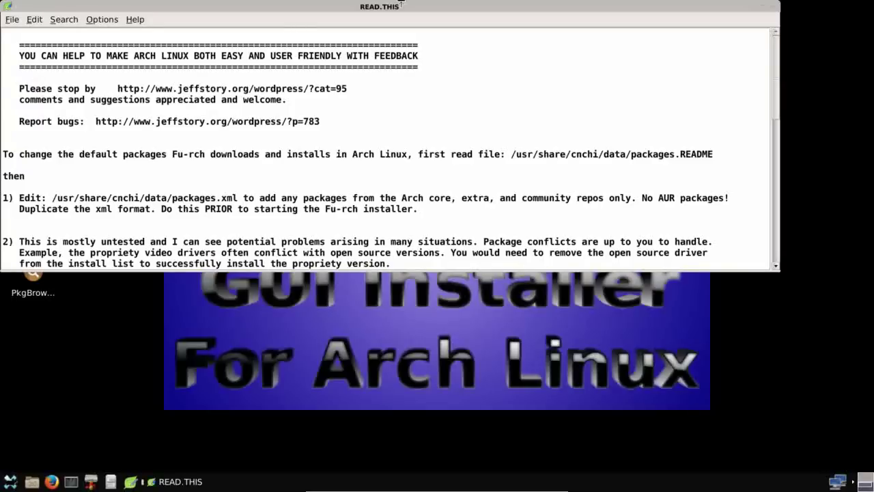
left_click(765, 12)
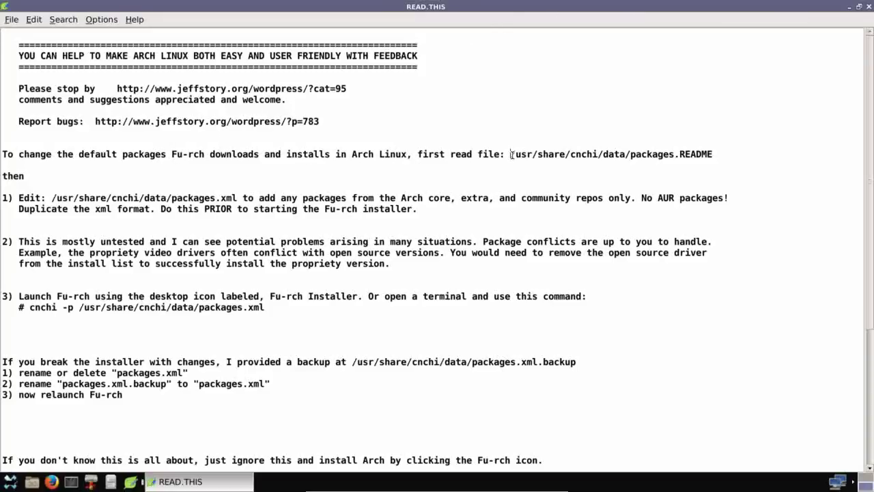
left_click_drag(511, 154, 712, 152)
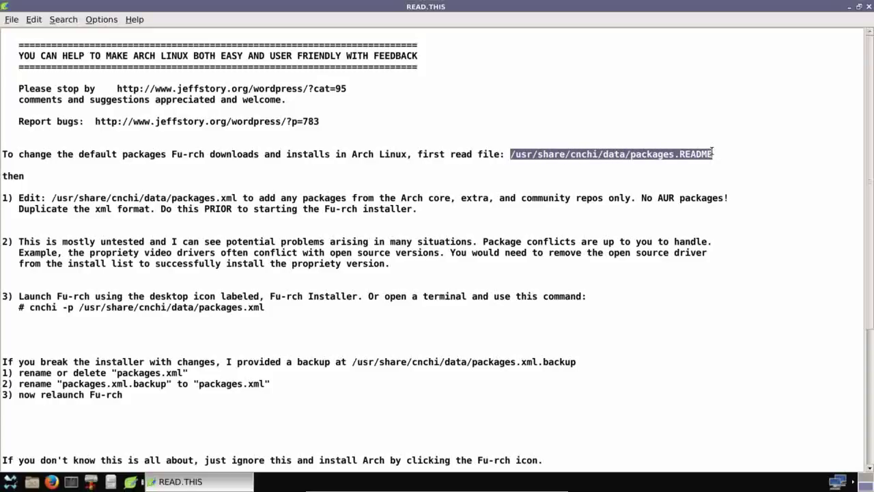
left_click(295, 139)
left_click_drag(52, 197, 238, 195)
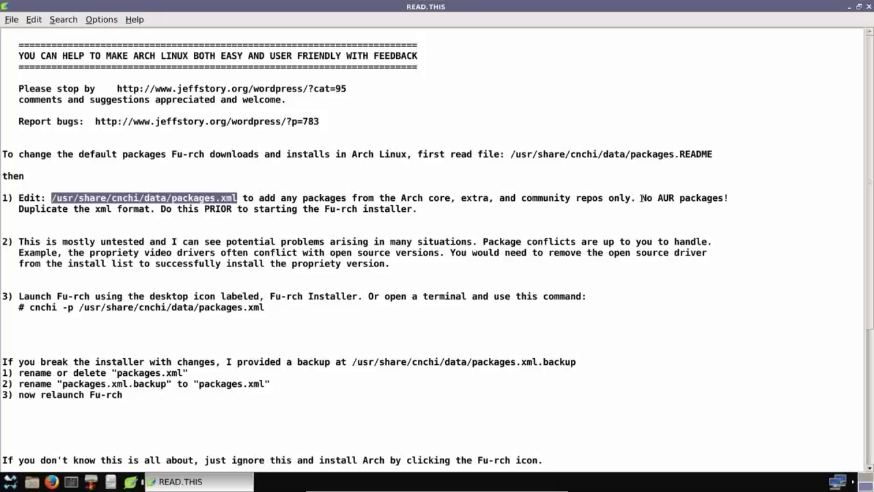
mouse_move(642, 197)
left_mouse_down()
mouse_move(730, 202)
mouse_move(728, 209)
left_mouse_up()
left_click(700, 180)
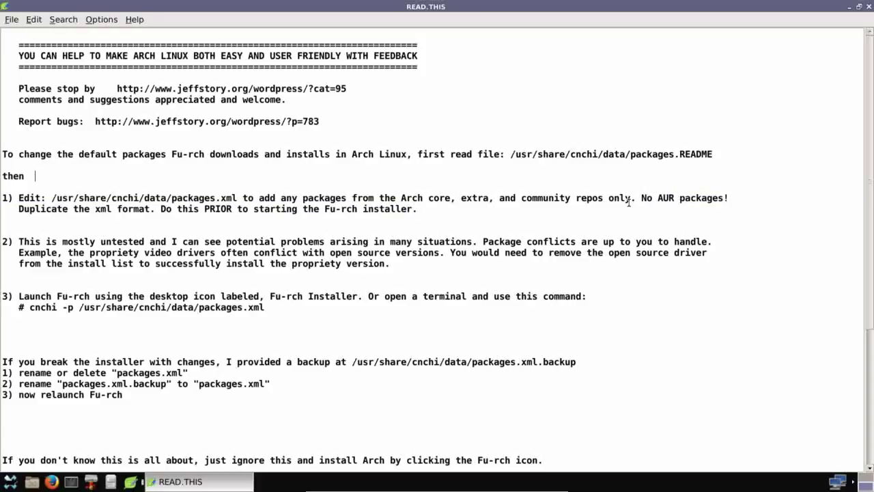
mouse_move(642, 197)
left_mouse_down()
mouse_move(569, 208)
mouse_move(493, 197)
mouse_move(422, 209)
left_mouse_up()
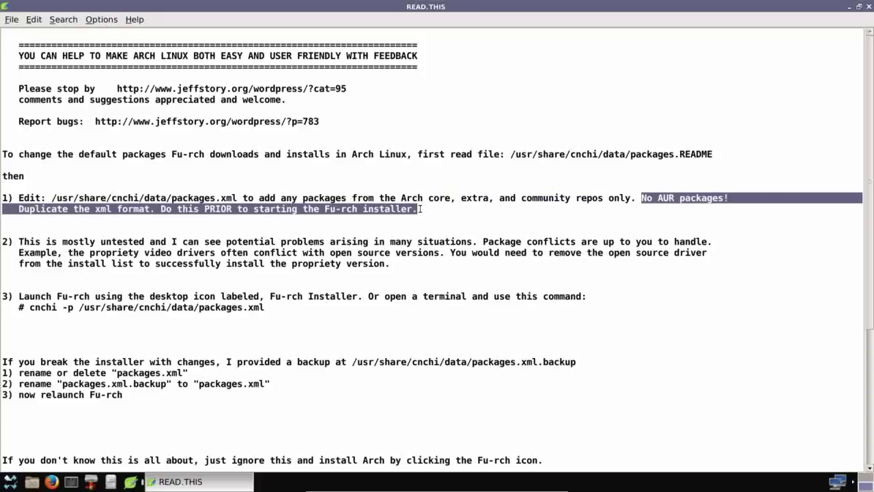
left_click(477, 216)
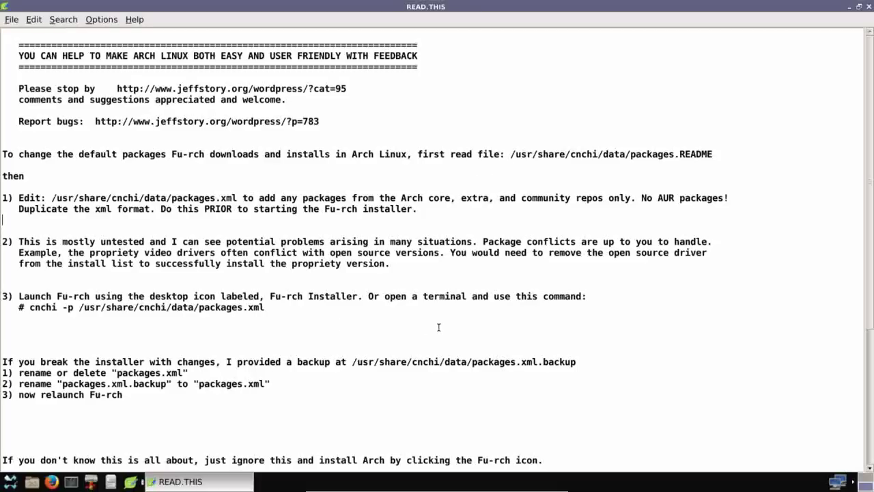
Copy the /usr/share/cnchi/data/ folder path from READ.THIS
mouse_move(511, 154)
left_mouse_down()
mouse_move(711, 156)
mouse_move(628, 156)
left_mouse_up()
right_click(619, 156)
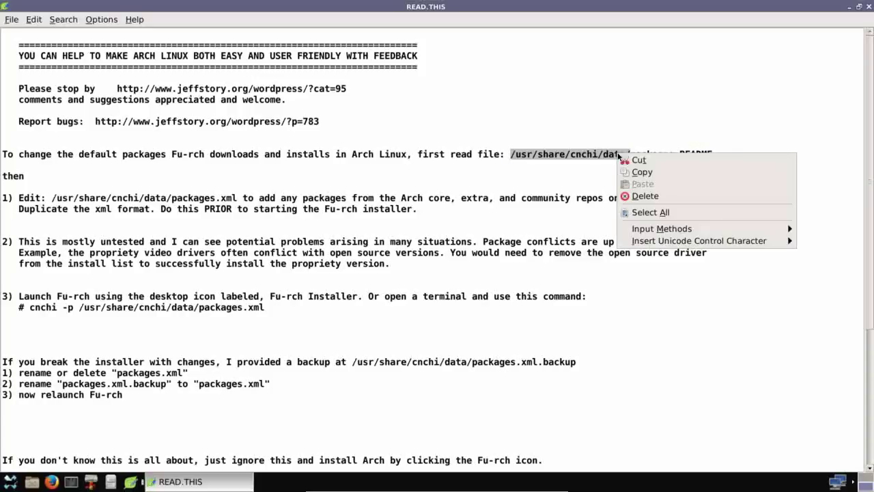
left_click(642, 172)
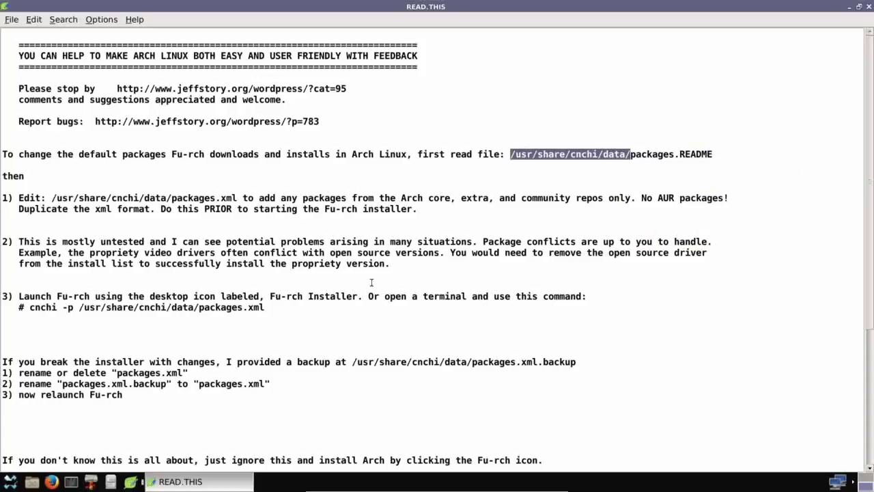
Paste the cnchi data path into the root file manager and open packages.README
left_click(110, 483)
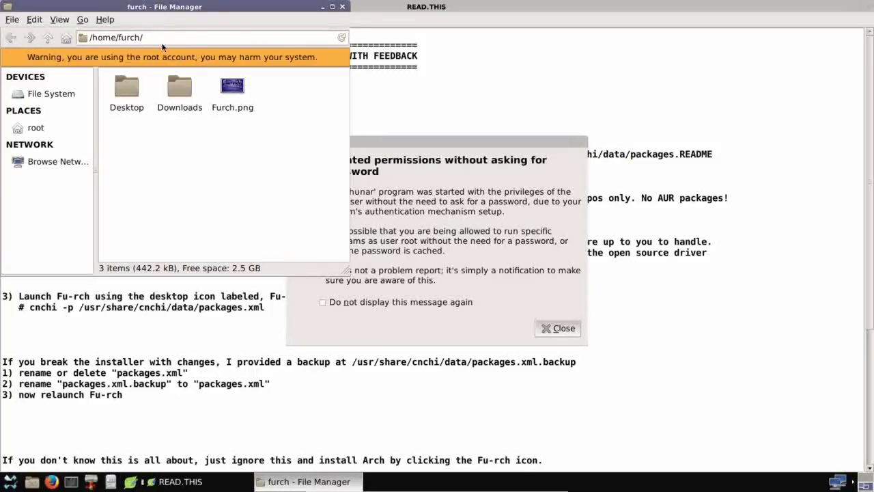
left_click_drag(160, 37, 89, 38)
right_click(90, 37)
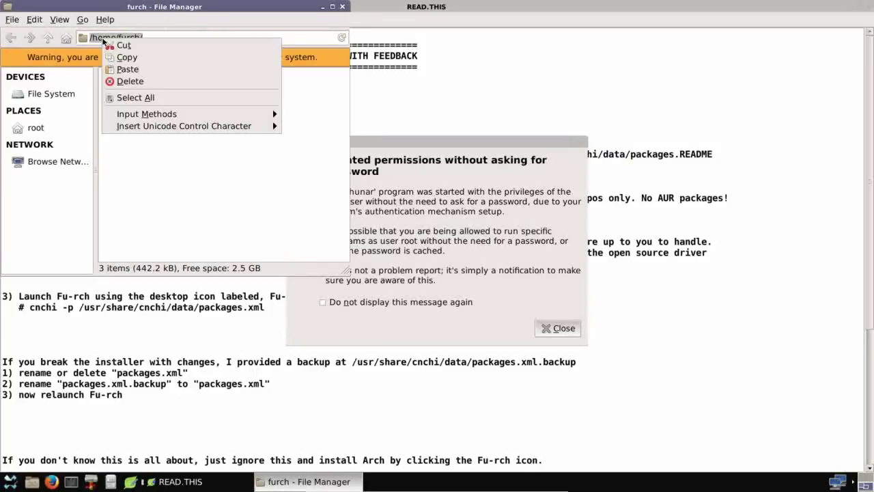
left_click(107, 71)
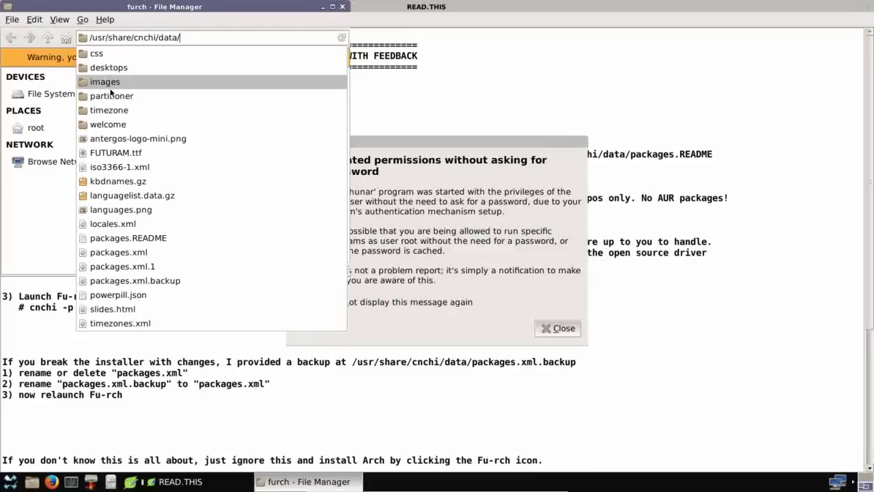
left_click(117, 238)
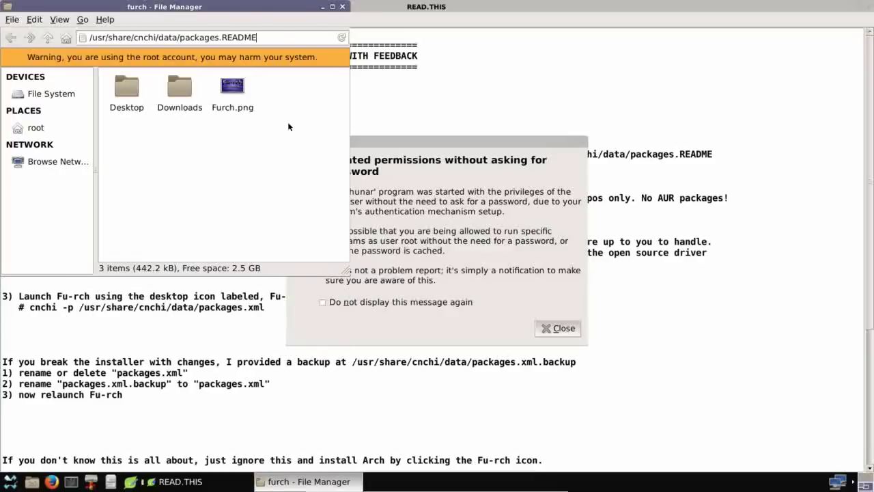
key("Return")
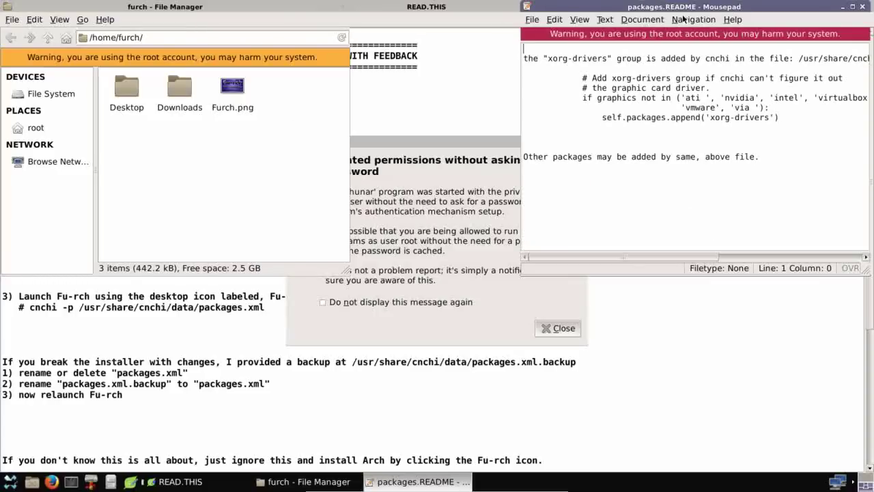
Maximize packages.README and highlight the installation_process.py path and the xorg-drivers code
left_click(853, 8)
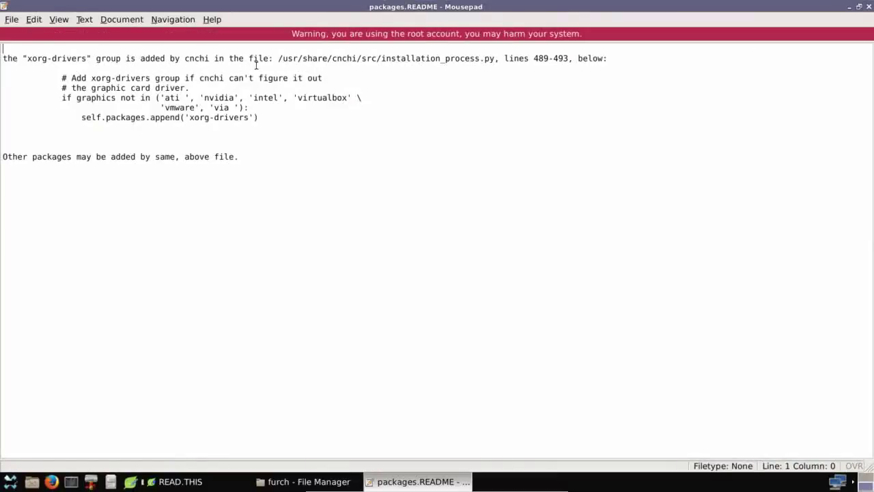
left_click_drag(278, 59, 494, 60)
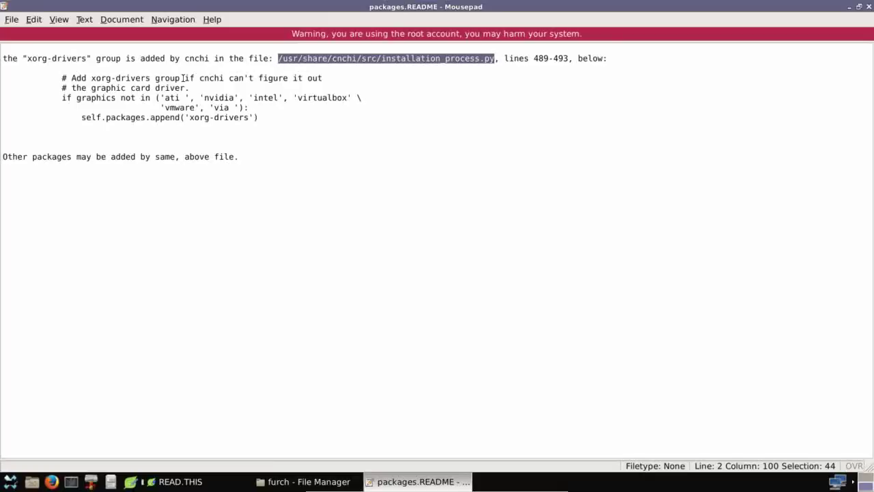
mouse_move(92, 78)
left_mouse_down()
mouse_move(170, 78)
mouse_move(240, 156)
left_mouse_up()
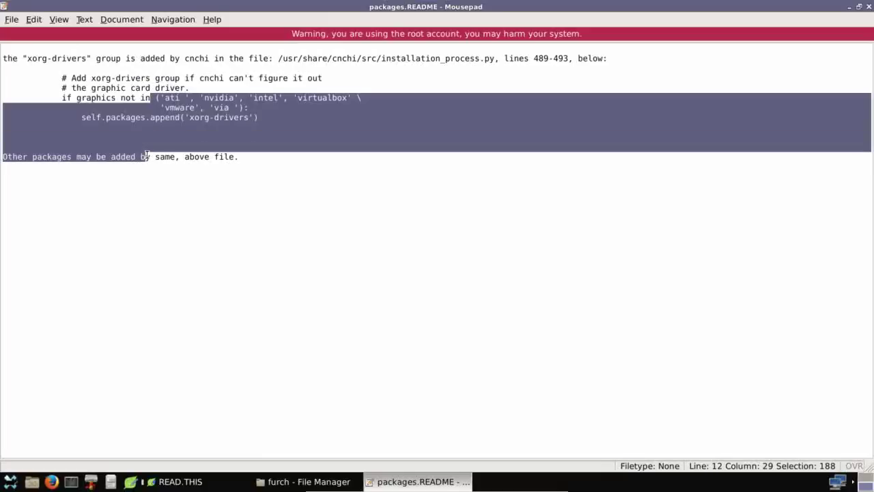
left_click(235, 118)
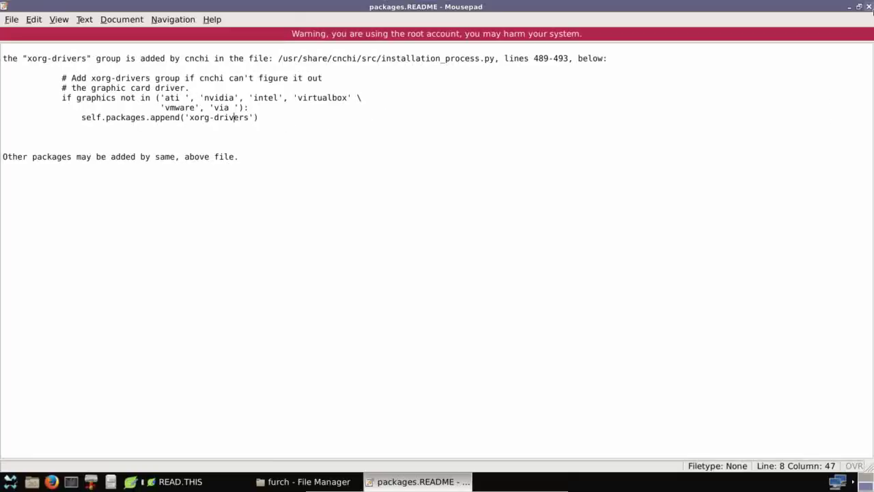
Close the README and navigate Thunar to /usr/share/cnchi/data/
left_click(868, 6)
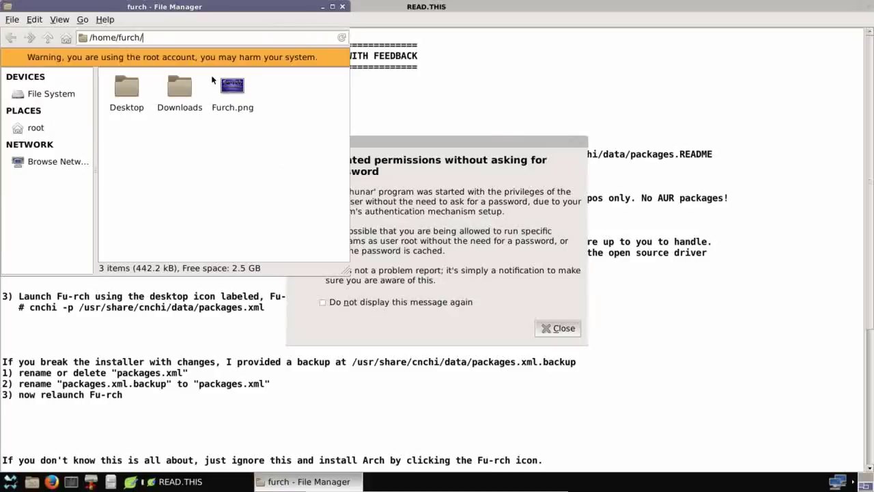
left_click_drag(158, 37, 81, 37)
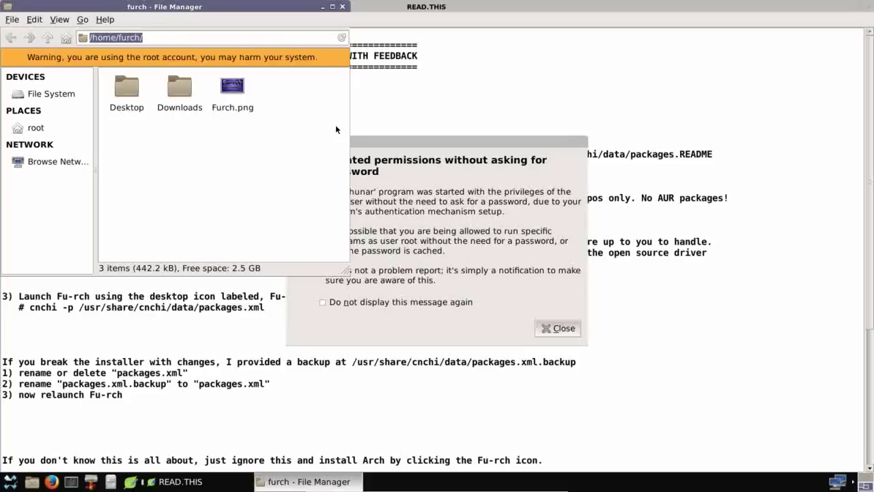
type("/usr/share/cnchi/data/")
key("Return")
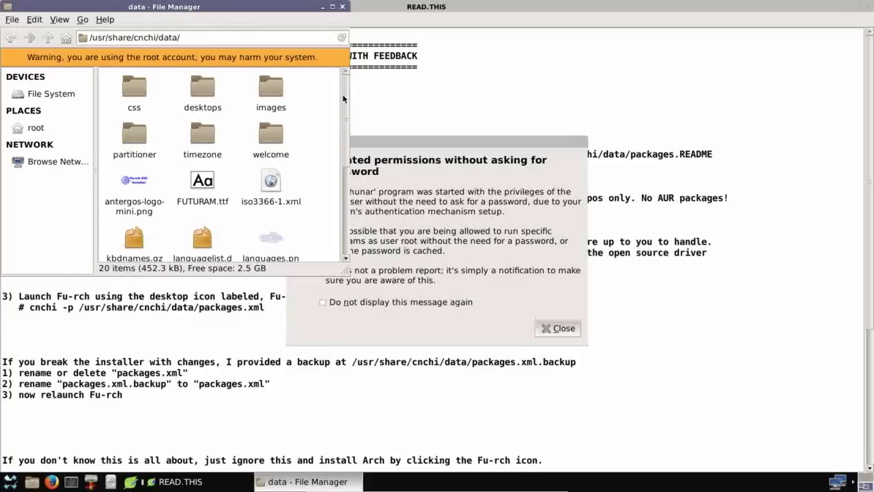
Maximize Thunar and select packages.xml, noting packages.xml.backup beside it
double_click(332, 7)
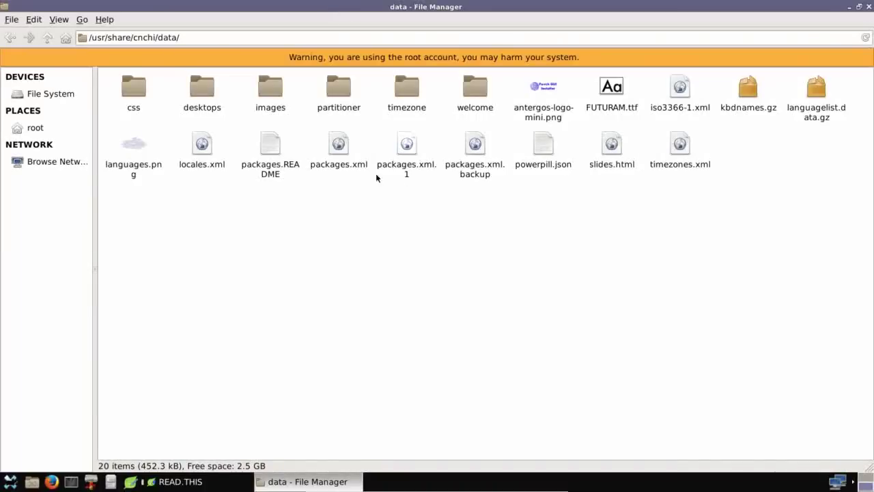
left_click(339, 147)
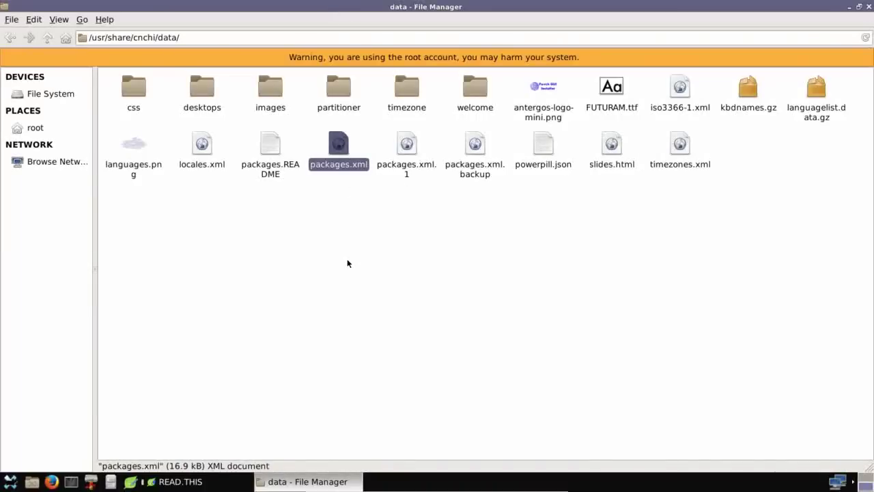
left_click(489, 163)
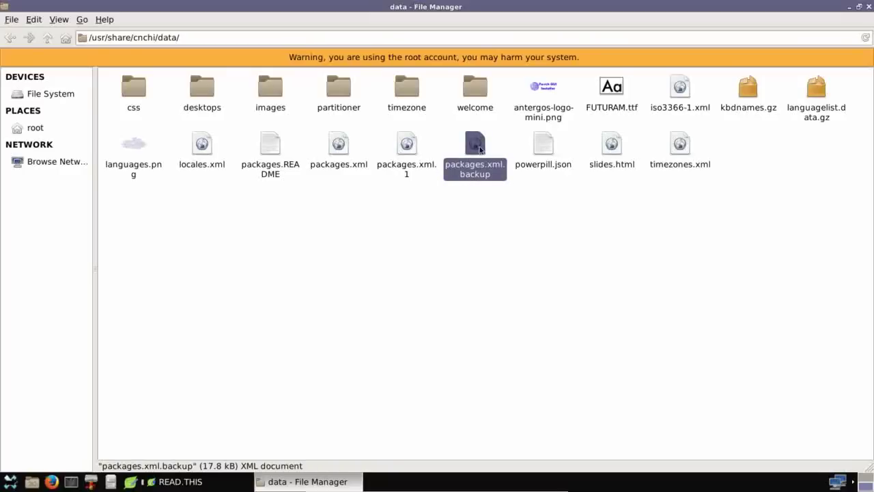
left_click(334, 152)
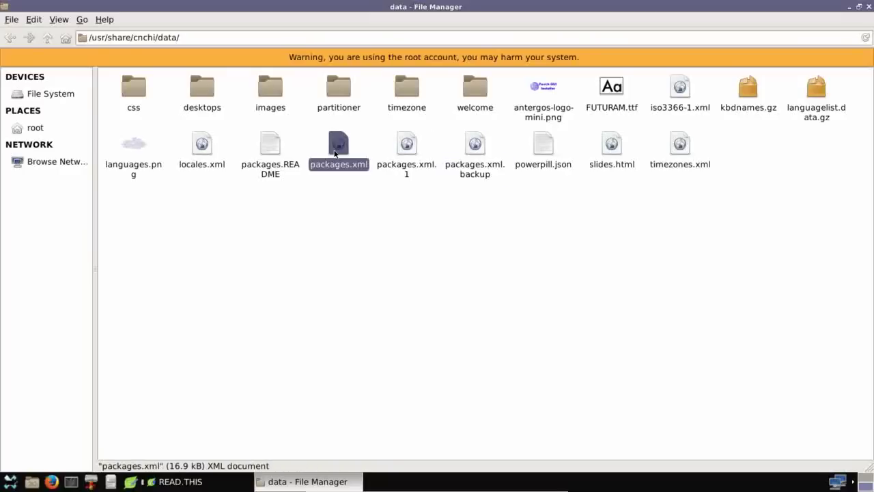
Open packages.xml in Leafpad full-screen and highlight the common_system section, dosfstools and openssh entries
right_click(335, 153)
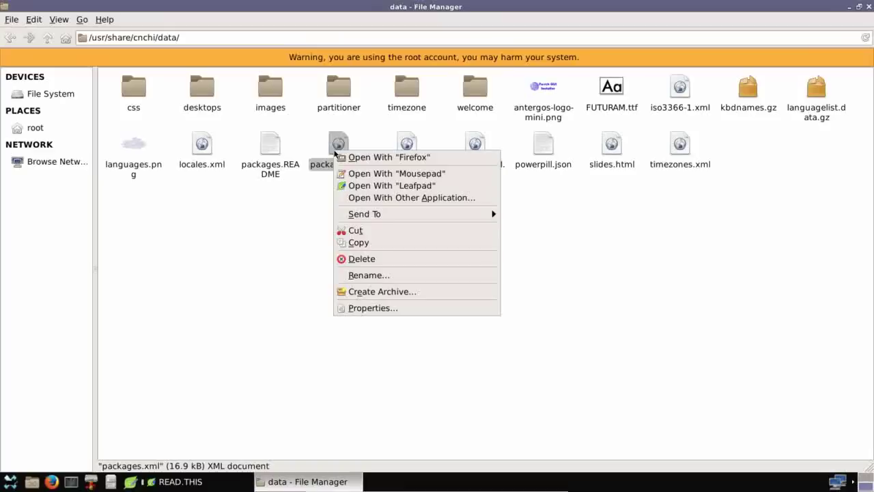
left_click(351, 185)
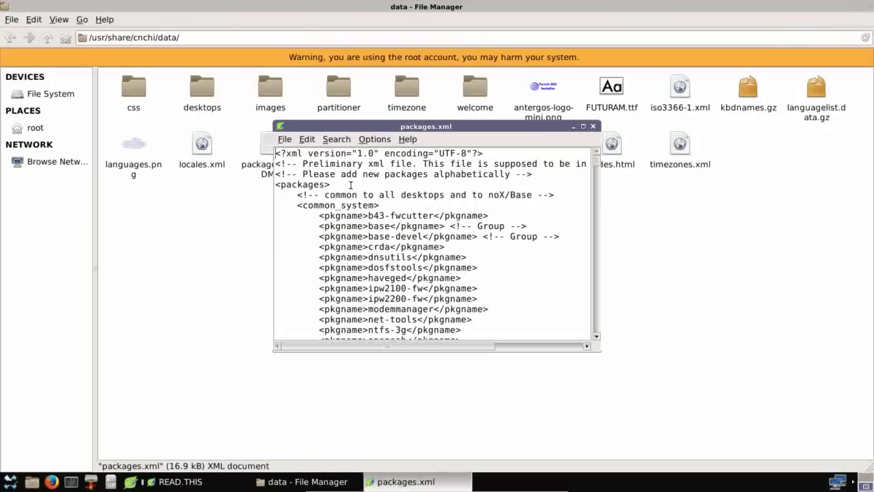
left_click(583, 127)
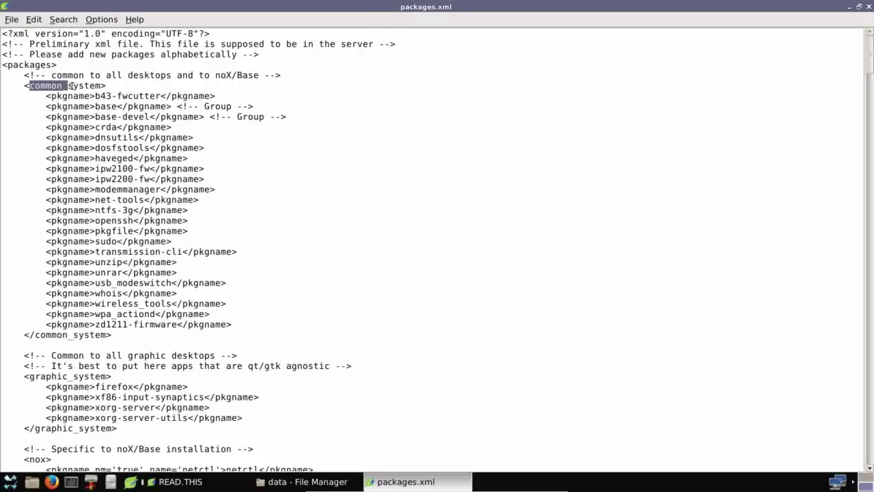
left_click_drag(29, 85, 91, 86)
left_click(100, 96)
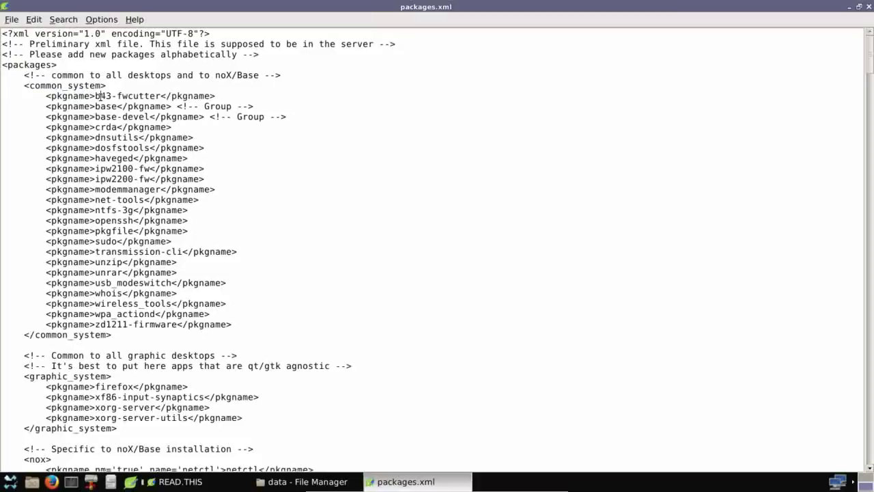
triple_click(99, 148)
left_click(97, 189)
left_click(100, 221)
left_click_drag(29, 85, 101, 86)
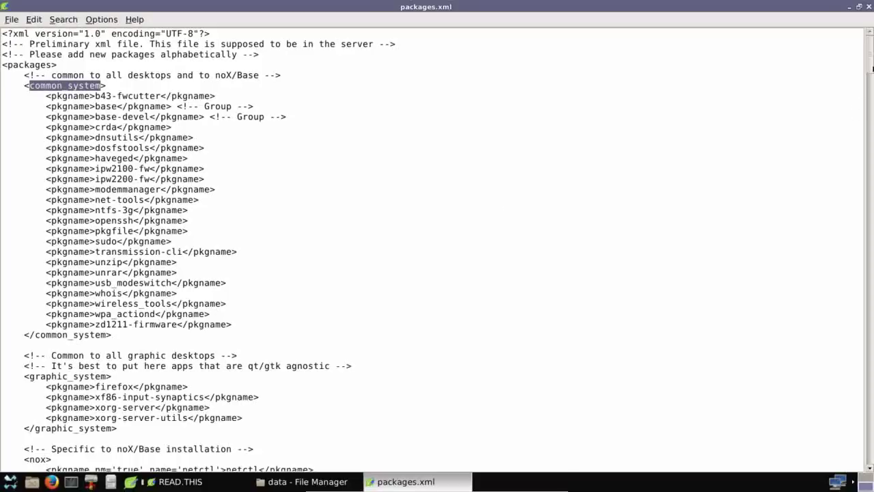
Scroll down and select the whole graphic_system package block
scroll(198, 250, "down", 1)
scroll(199, 250, "down", 3)
scroll(198, 250, "down", 4)
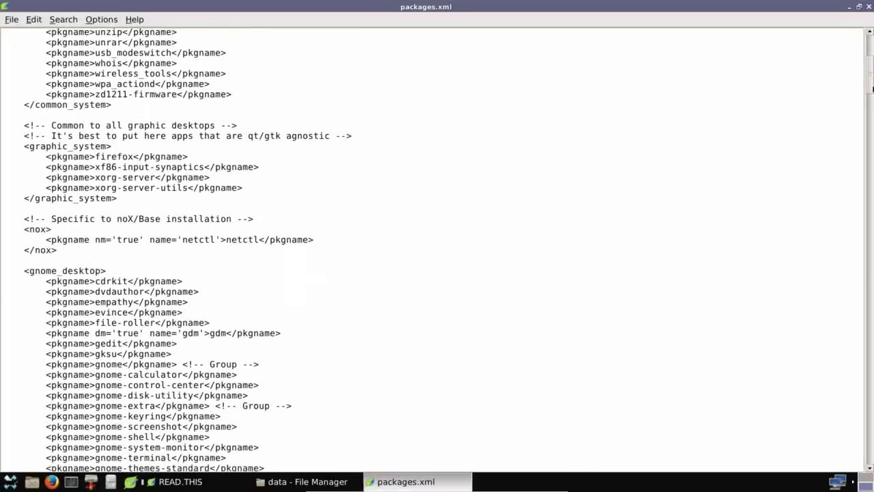
scroll(198, 250, "down", 2)
scroll(872, 93, "down", 1)
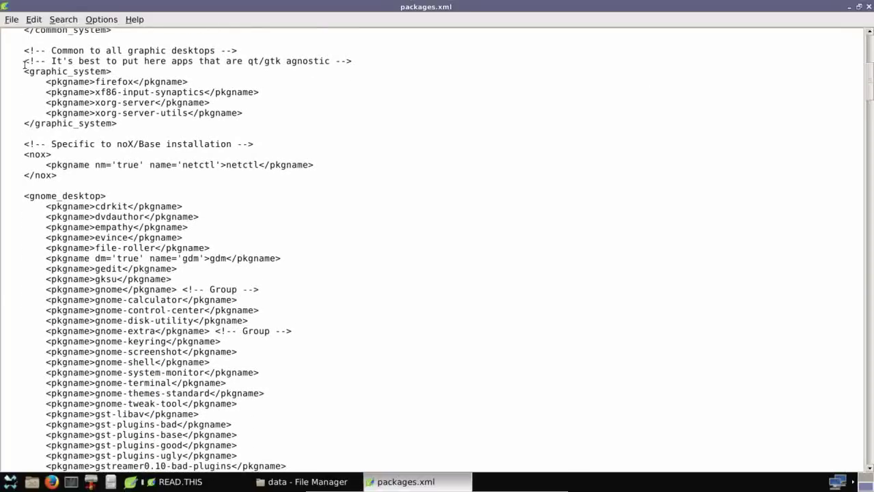
left_click_drag(25, 71, 128, 121)
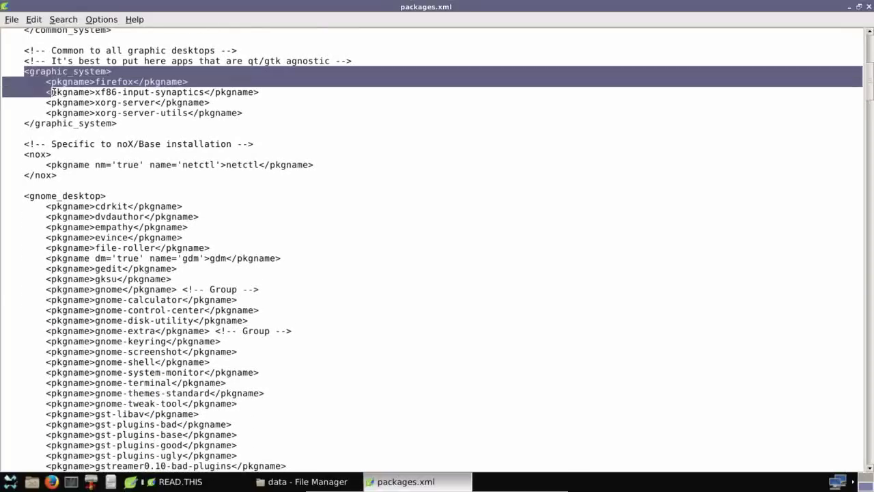
Change the graphic_system package name to chromium and save packages.xml
left_click(123, 102)
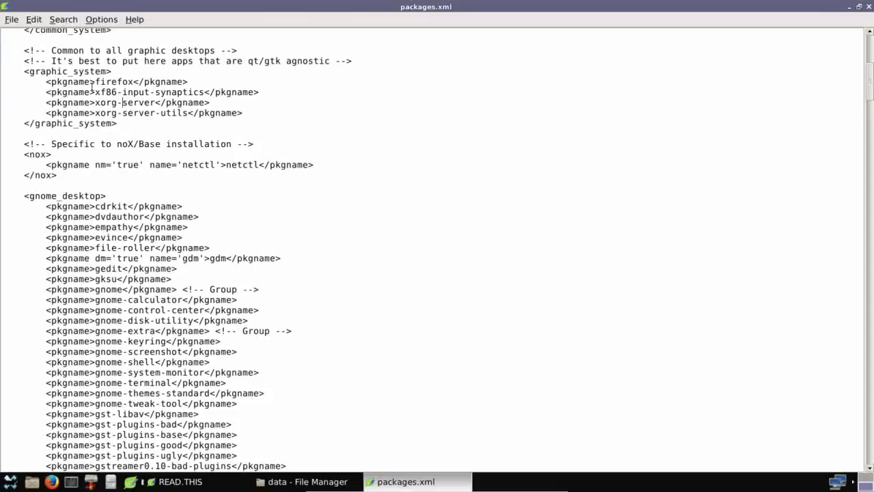
left_click_drag(95, 81, 133, 81)
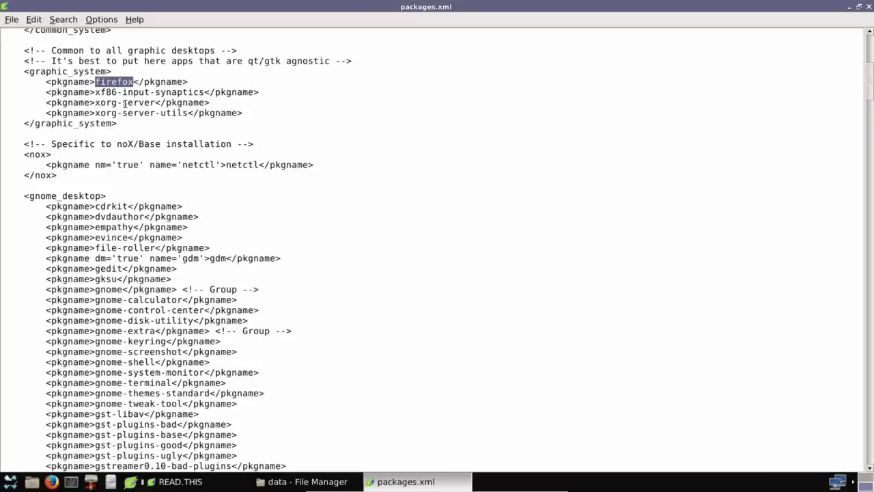
type("chr")
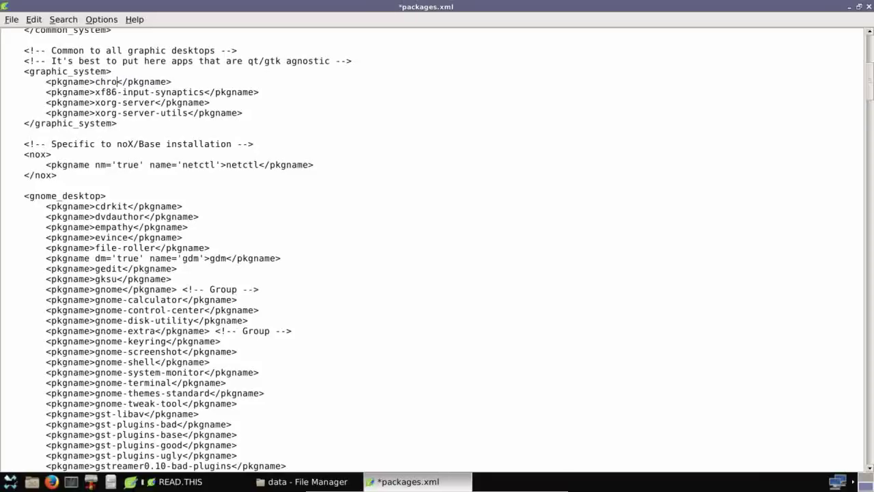
type("omium")
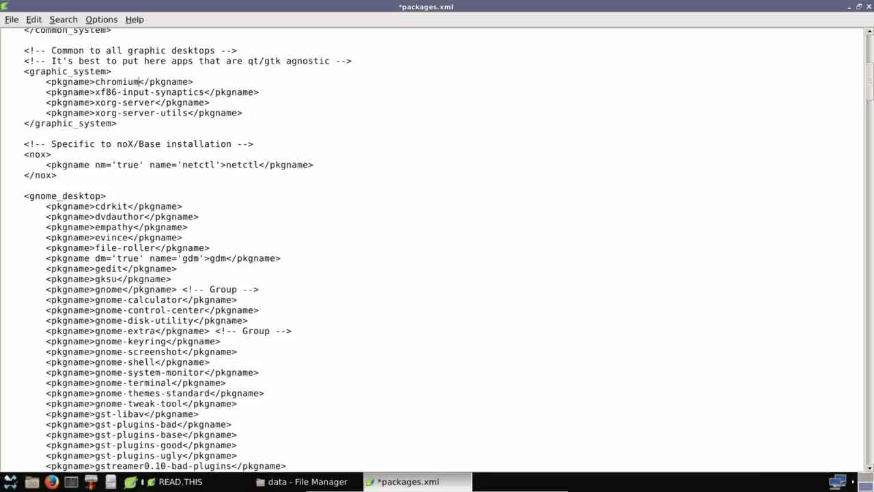
left_click(14, 22)
left_click(17, 61)
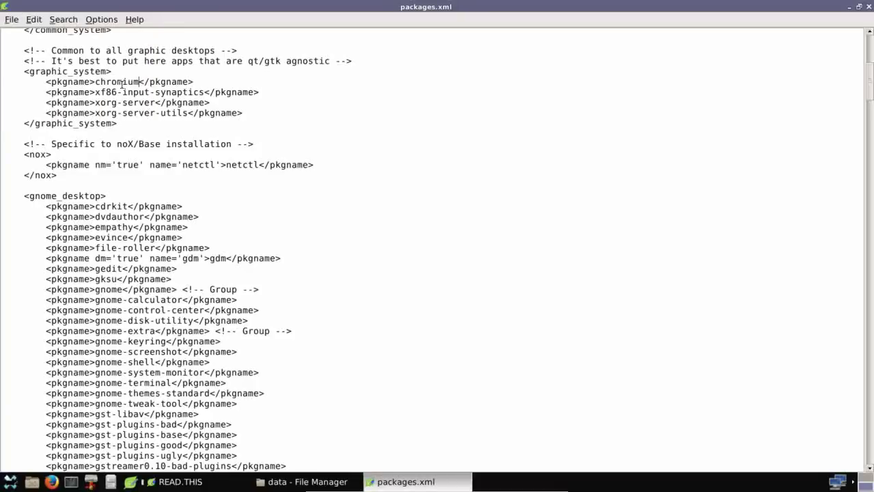
Duplicate the chromium package line directly below itself
left_click_drag(95, 82, 144, 82)
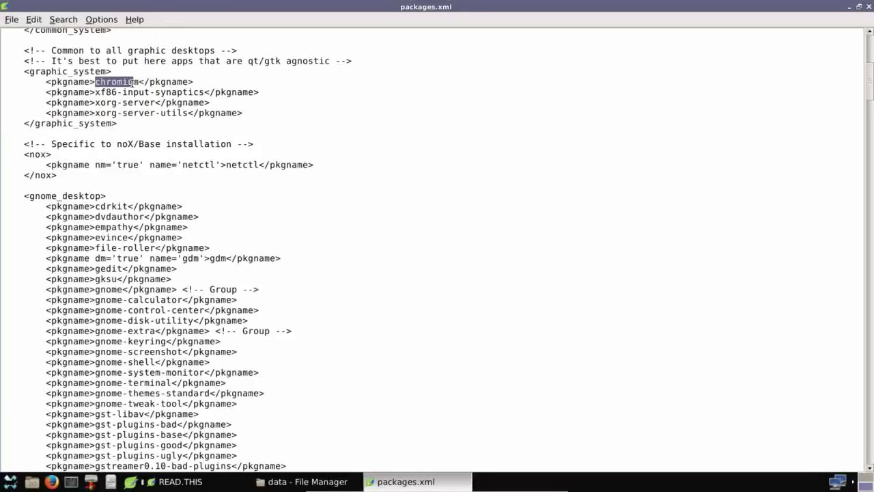
left_click_drag(47, 82, 183, 82)
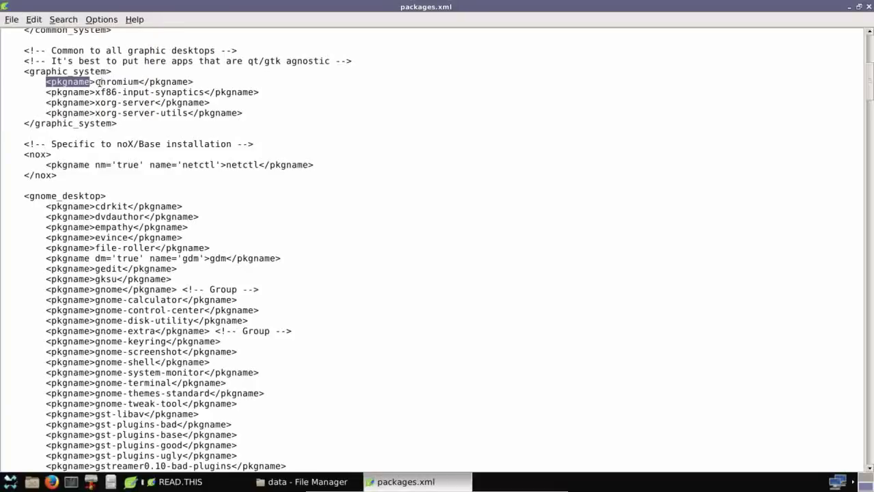
right_click(183, 82)
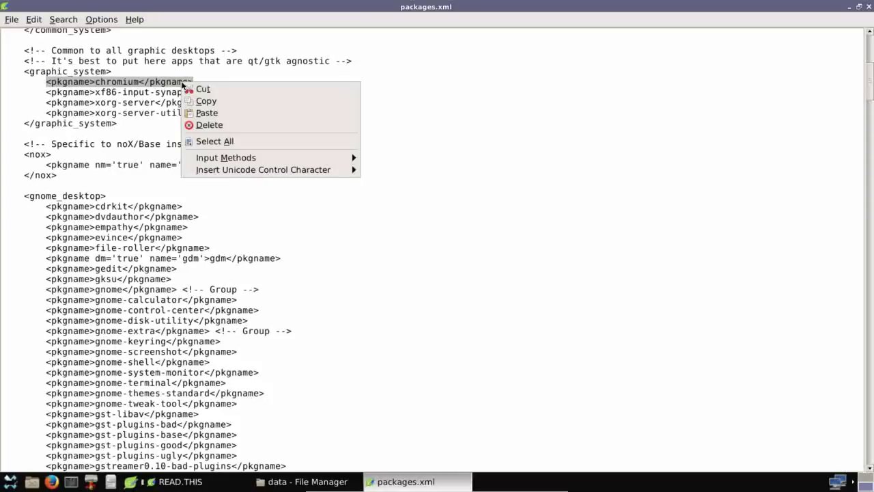
left_click(190, 101)
left_click(203, 83)
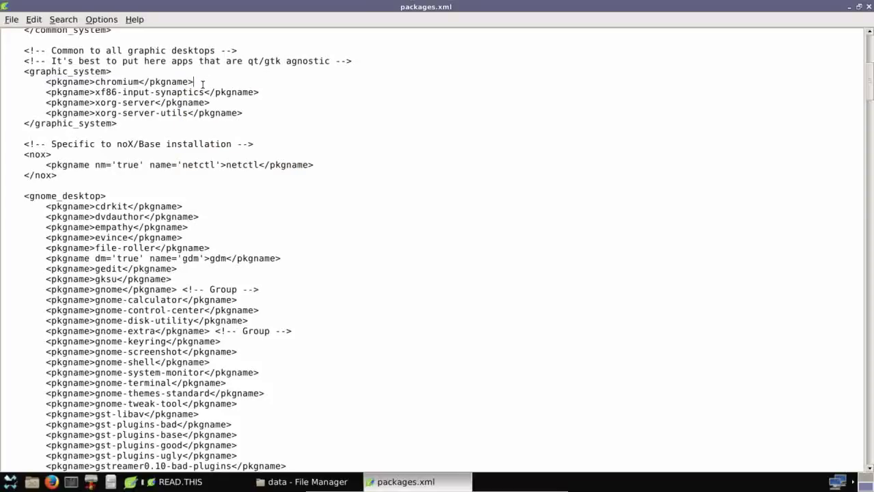
key("Return")
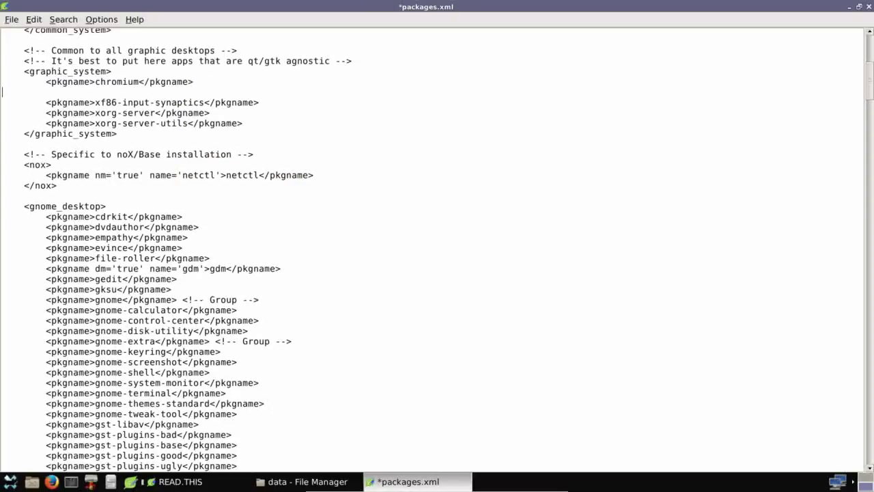
key("ctrl+v")
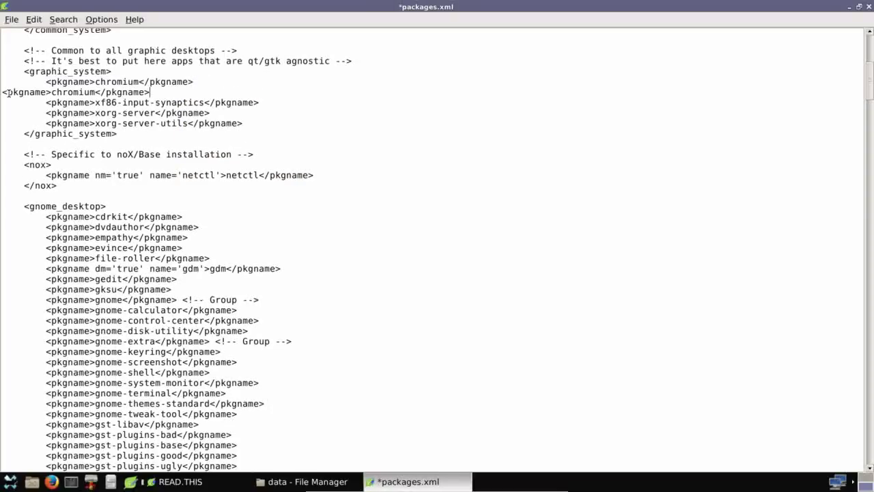
Indent the duplicated line and change its package name to firefox
left_click(2, 93)
key("Tab")
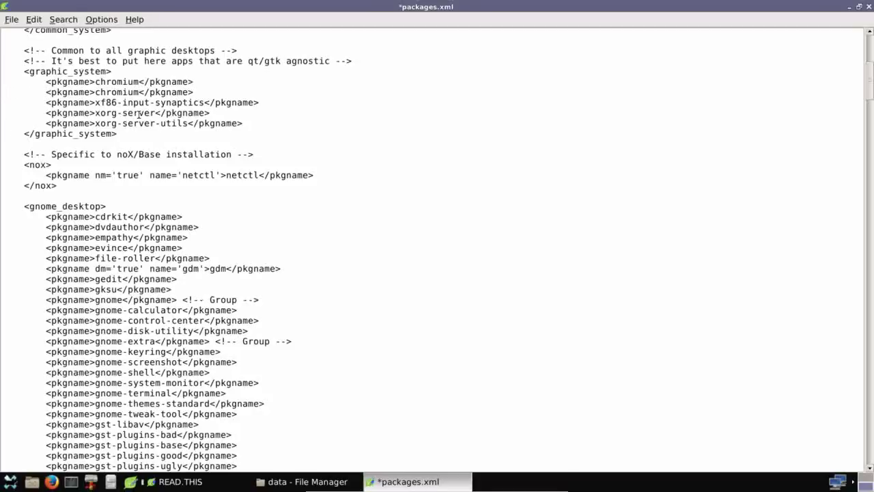
key("BackSpace")
key("BackSpace")
key("BackSpace")
key("BackSpace")
key("BackSpace")
key("BackSpace")
key("BackSpace")
key("BackSpace")
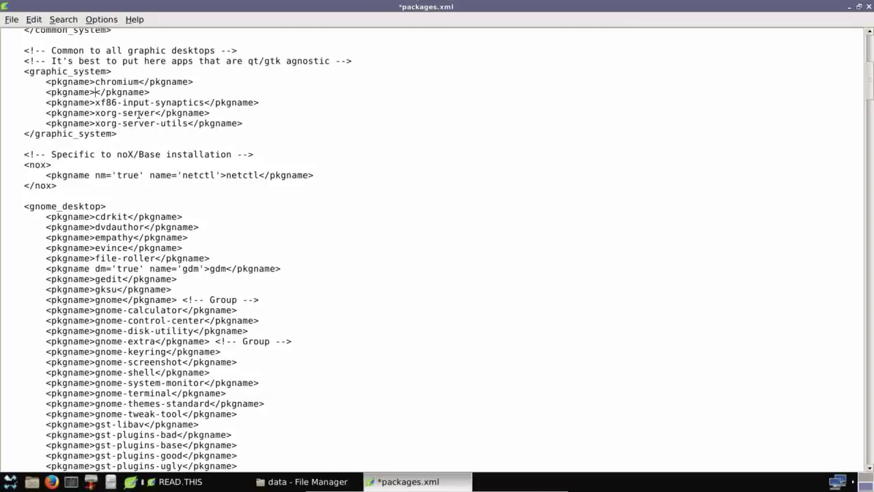
type("firef")
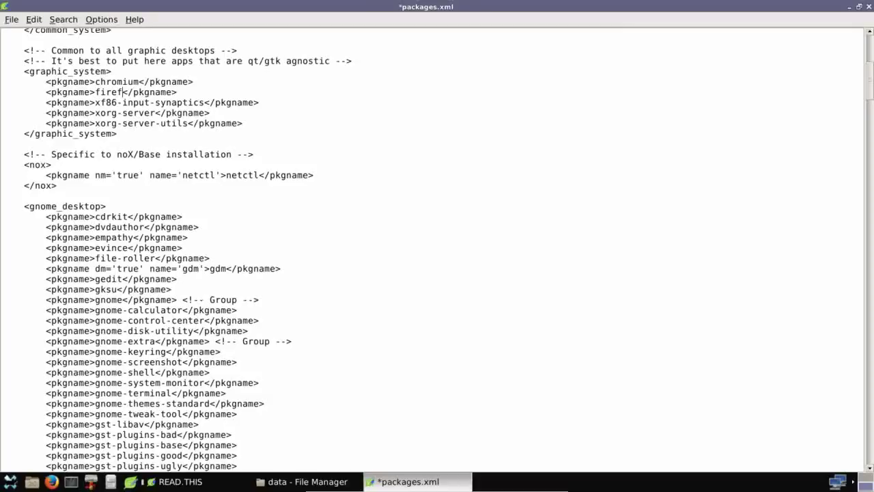
type("ox")
Scroll through the cinnamon_desktop and xfce_desktop package lists, then back to the top
scroll(134, 127, "down", 2)
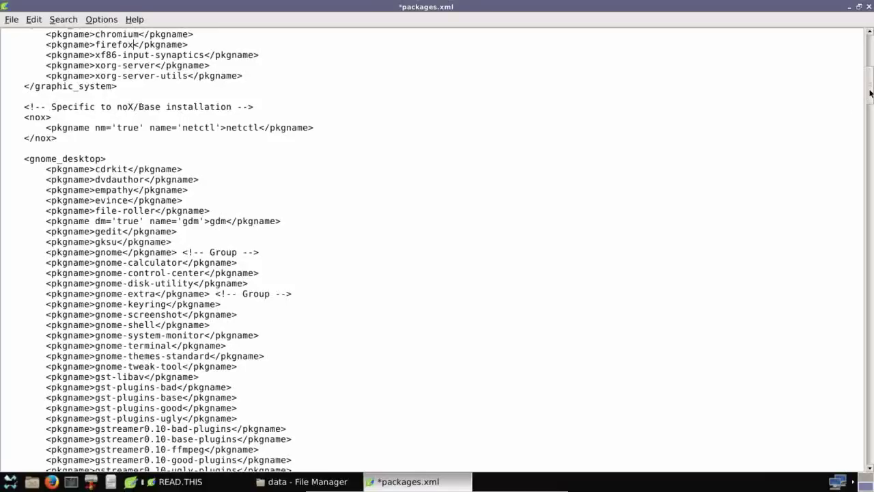
left_click_drag(870, 92, 870, 103)
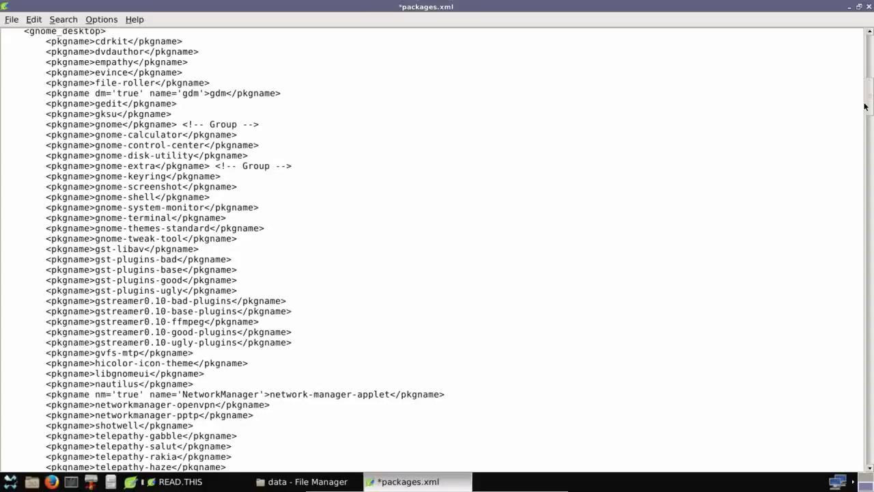
left_click_drag(866, 106, 870, 153)
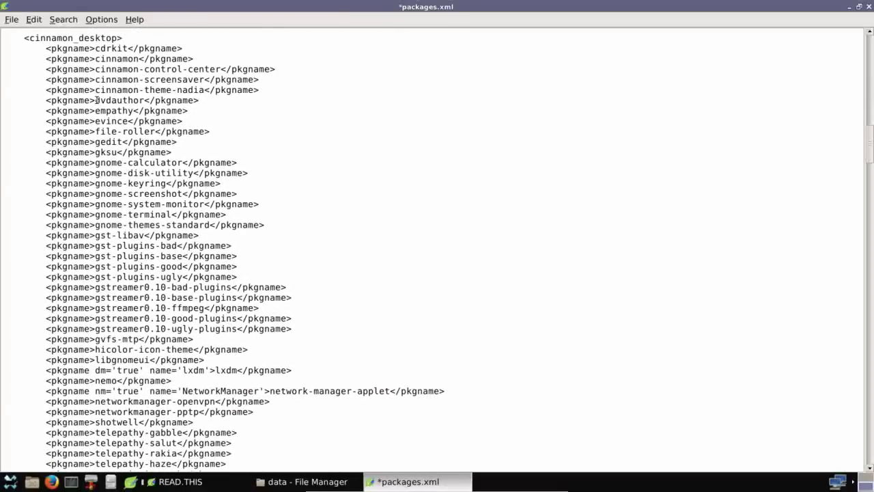
mouse_move(95, 100)
left_mouse_down()
mouse_move(138, 101)
mouse_move(133, 111)
left_mouse_up()
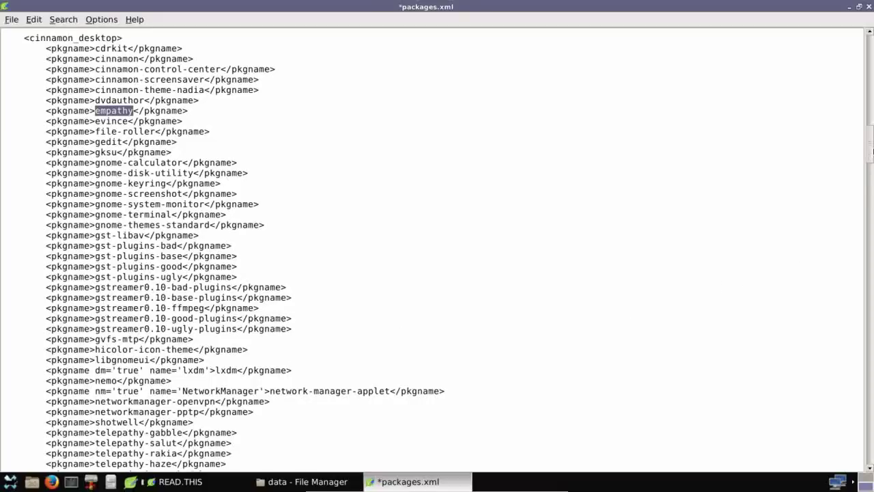
left_click_drag(871, 149, 871, 162)
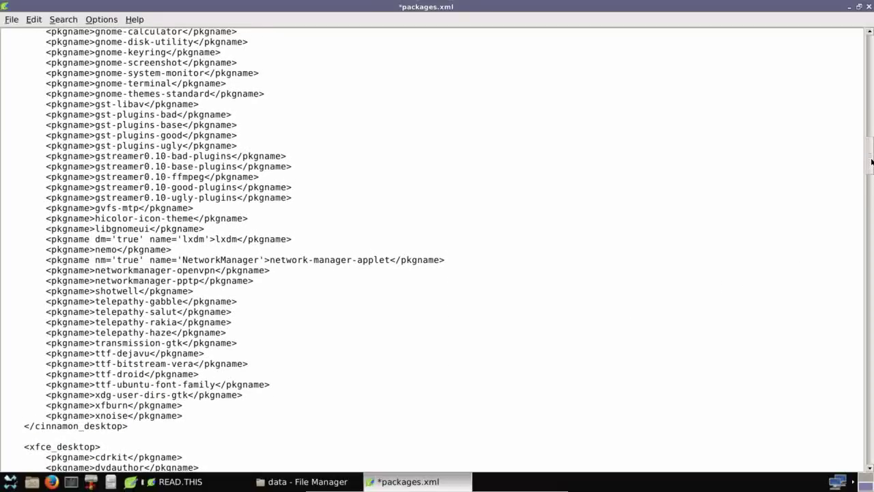
mouse_move(872, 162)
left_mouse_down()
mouse_move(871, 145)
mouse_move(872, 197)
left_mouse_up()
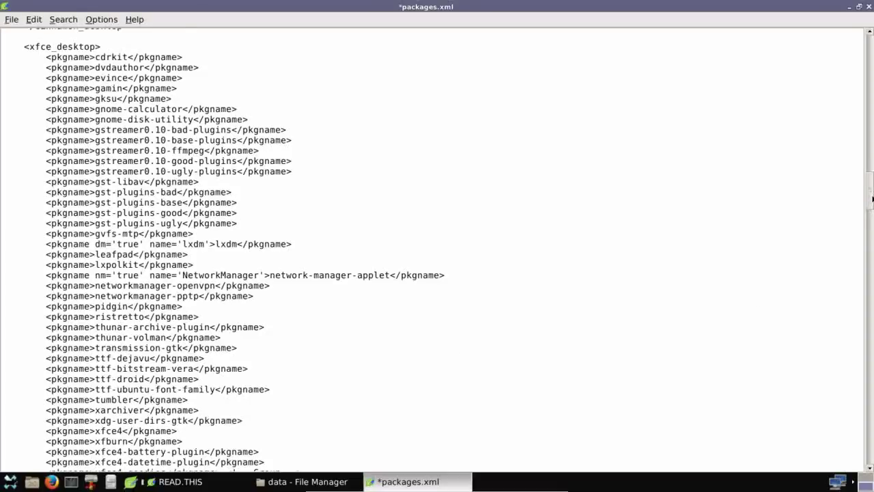
left_click_drag(872, 198, 873, 41)
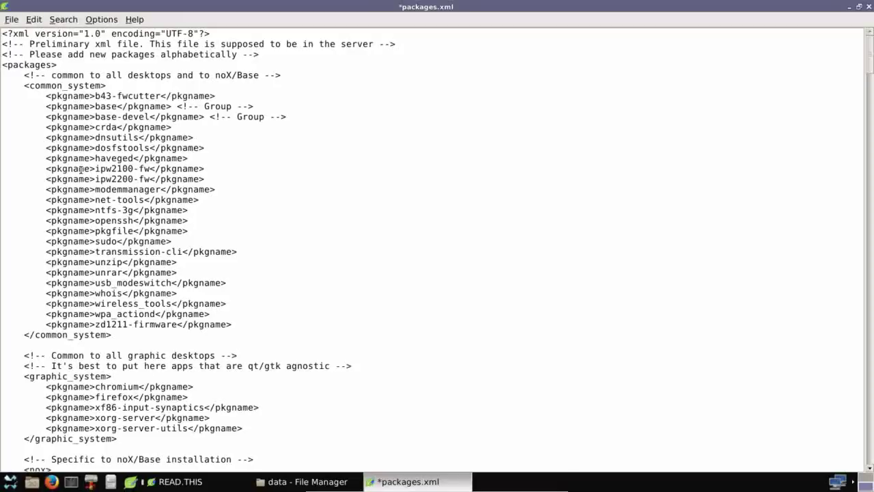
Save packages.xml, close Leafpad, the file manager and READ.THIS, and launch the Fu-rch Installer
left_click(13, 20)
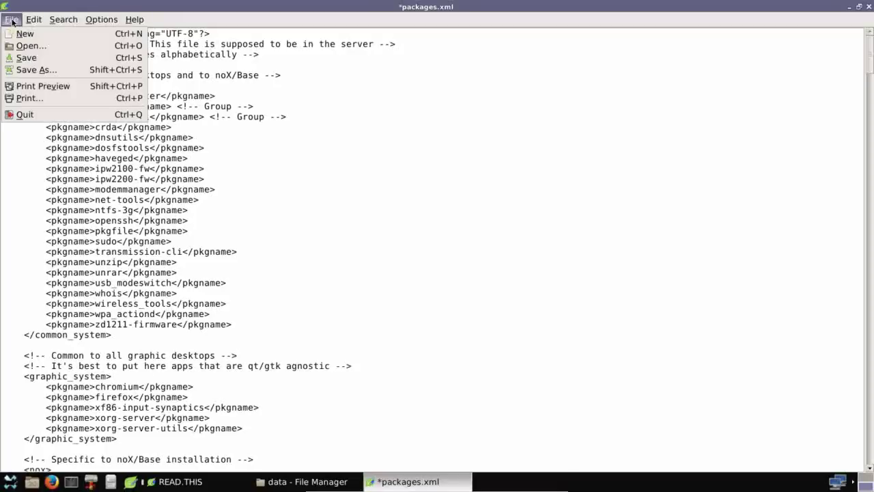
left_click(12, 58)
left_click(868, 8)
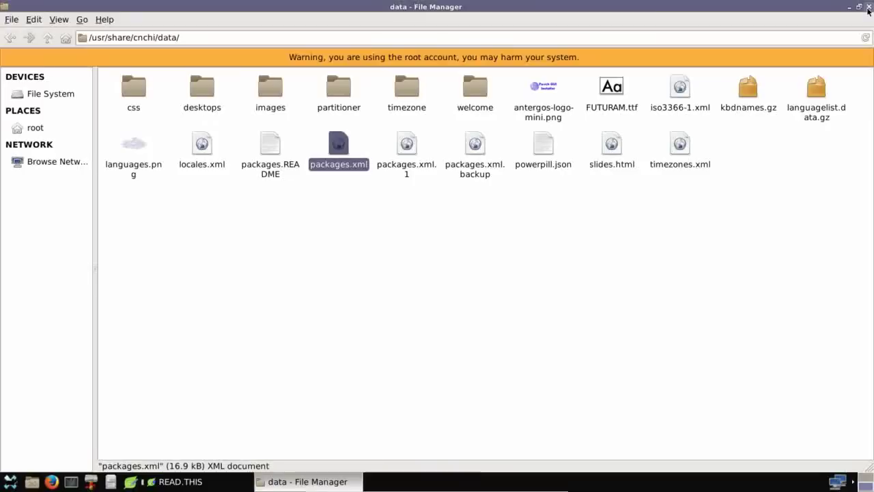
left_click(869, 8)
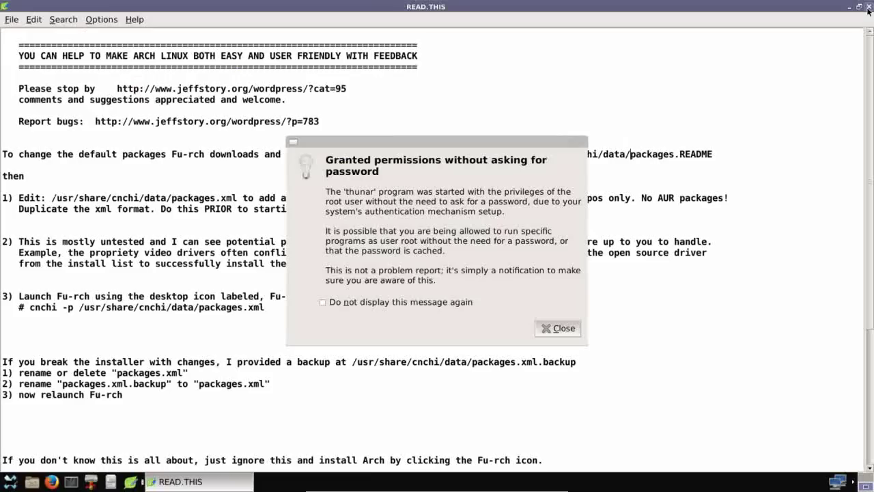
left_click(560, 329)
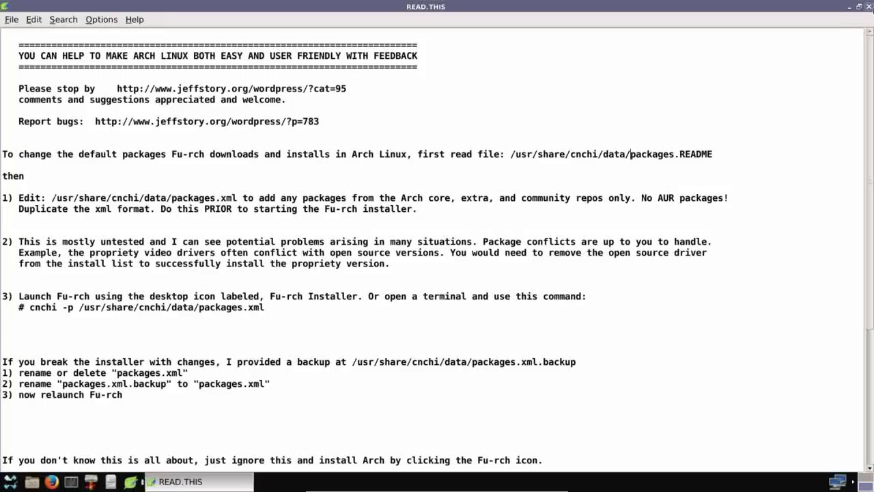
left_click(869, 6)
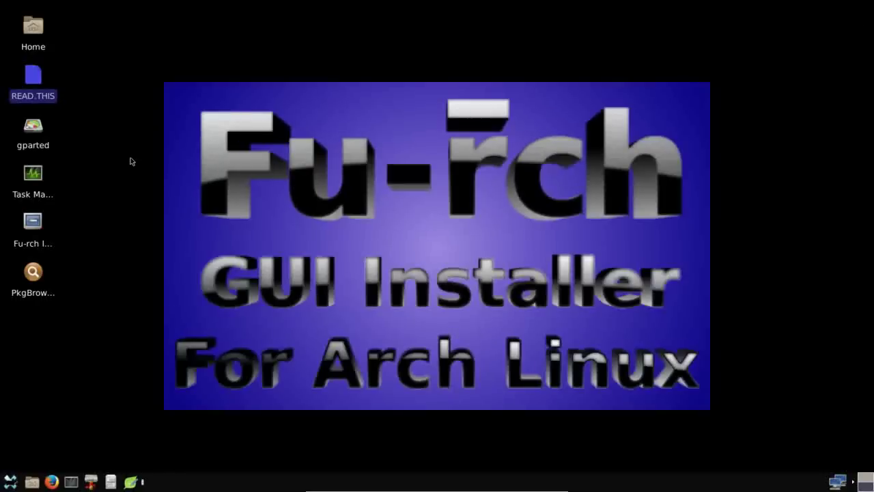
left_click(128, 183)
left_click(38, 227)
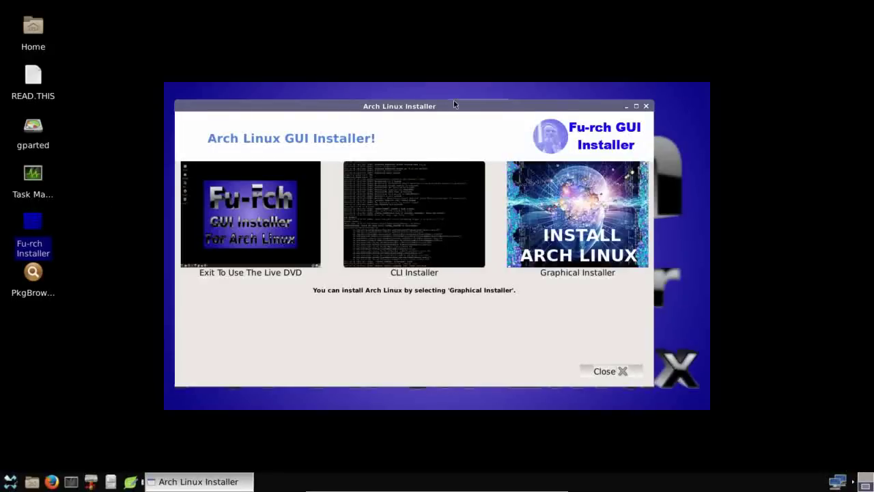
Move the Arch Linux Installer window higher and launch the Graphical Installer
left_click_drag(452, 106, 476, 43)
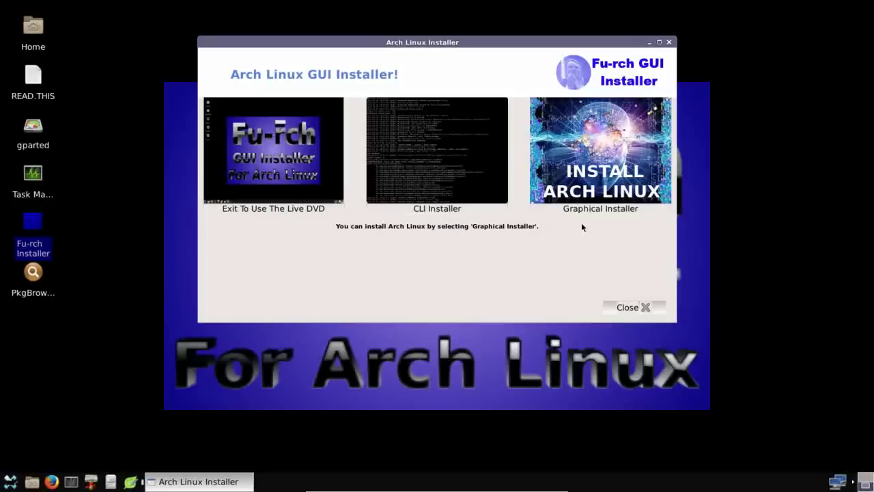
left_click(601, 211)
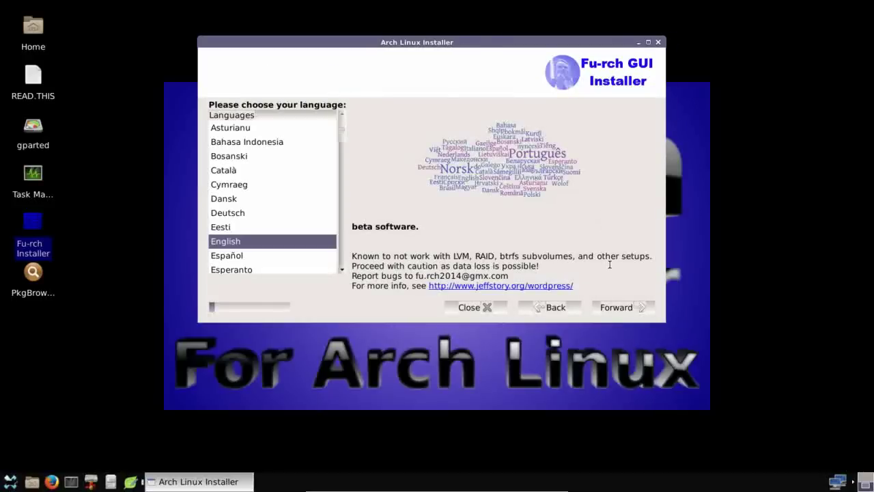
Keep English, choose United States as the location, and pass the system check
left_click(617, 308)
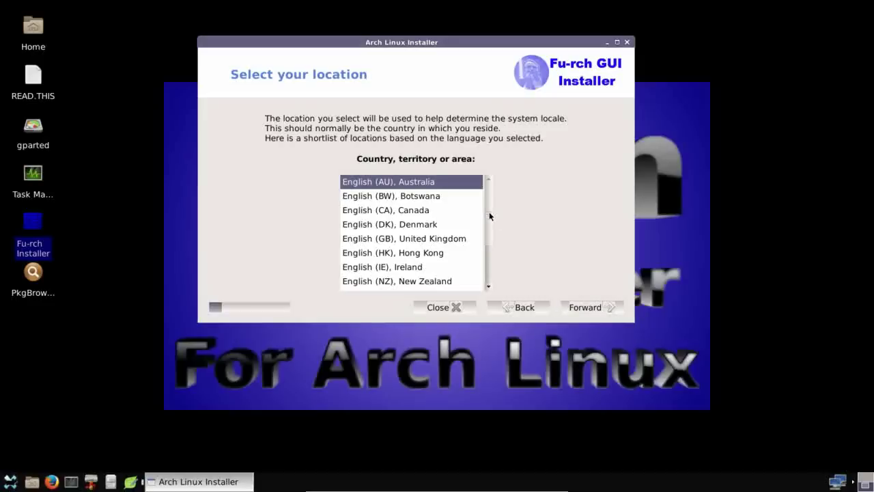
left_click_drag(489, 216, 496, 264)
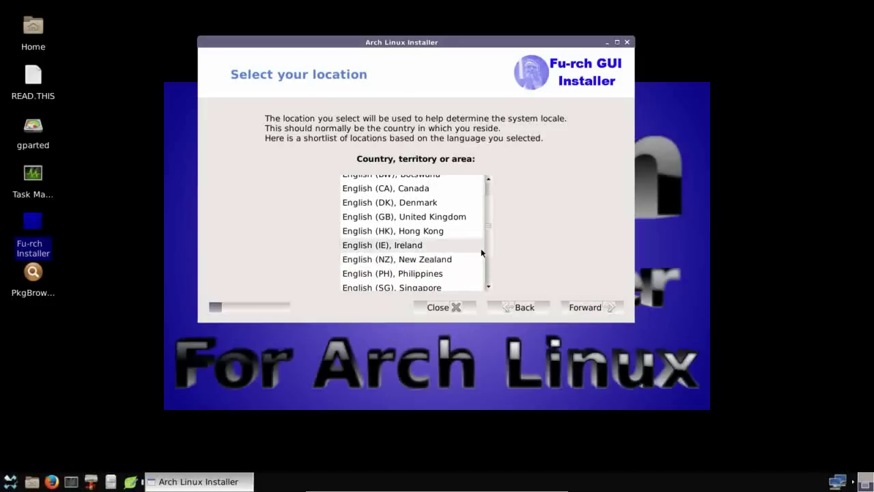
left_click_drag(491, 239, 490, 266)
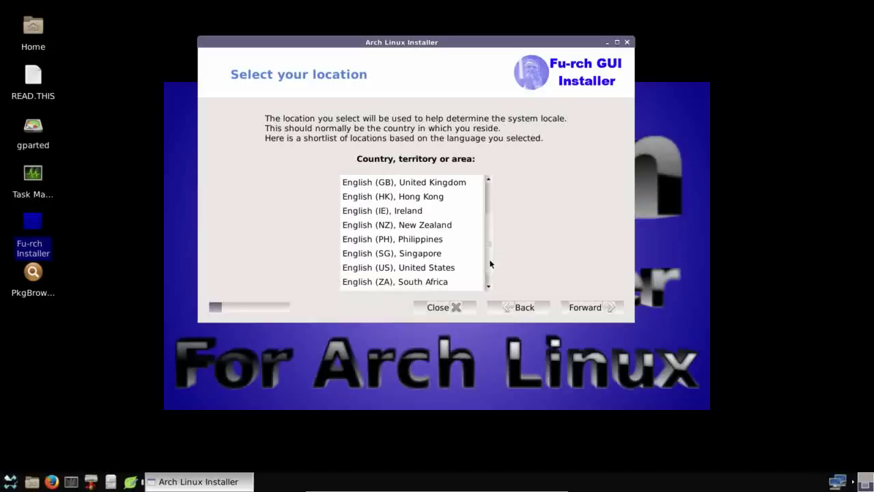
left_click(452, 262)
left_click(591, 309)
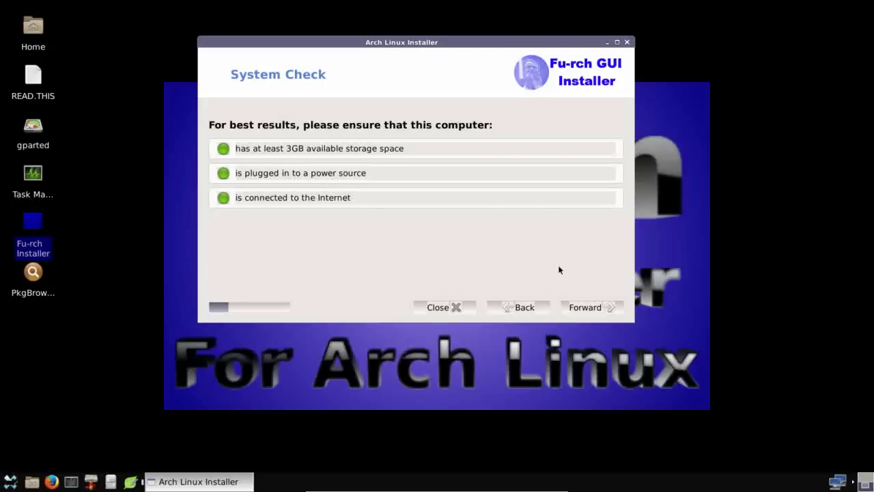
left_click(581, 306)
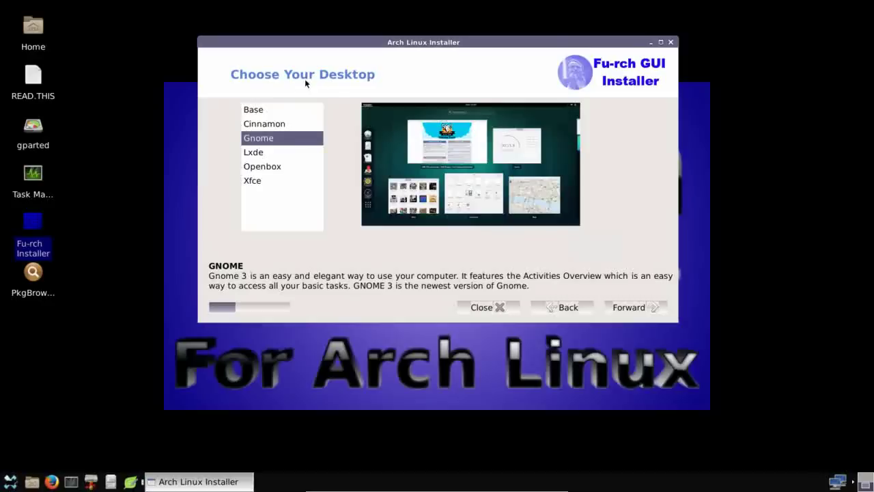
Preview Base, GNOME, LXDE, Openbox and Xfce, then pick Cinnamon as the desktop
left_click(282, 108)
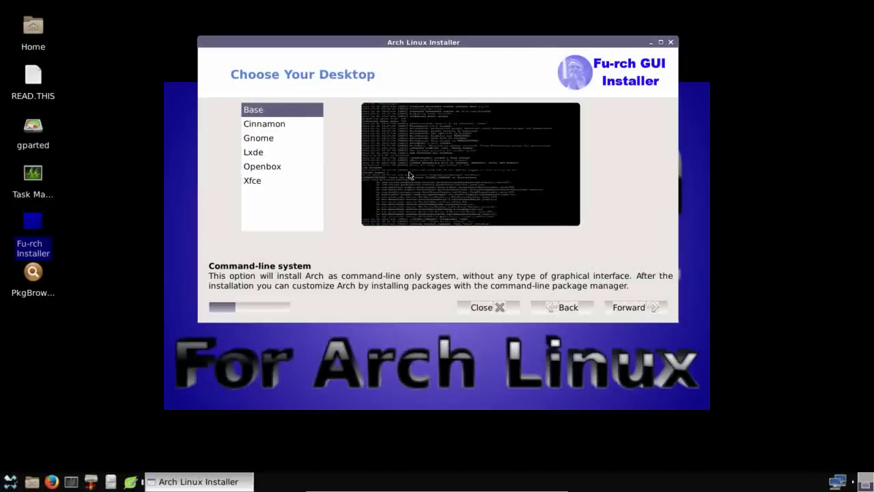
left_click(287, 127)
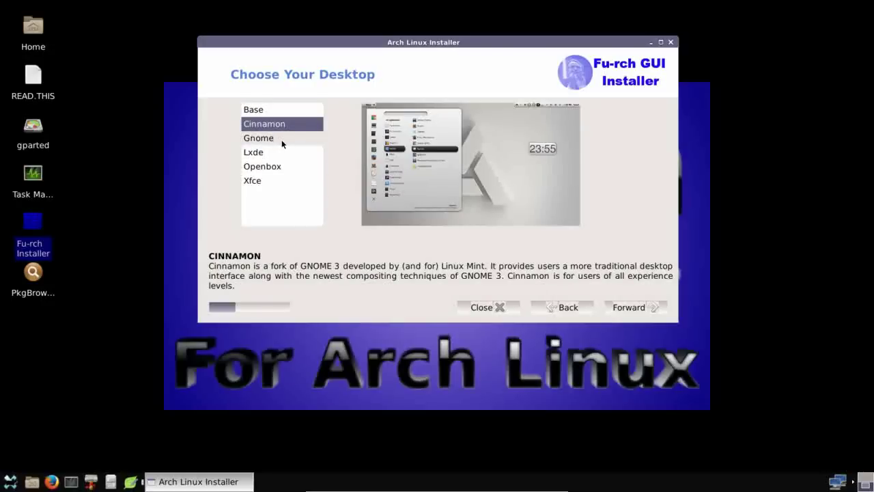
left_click(281, 140)
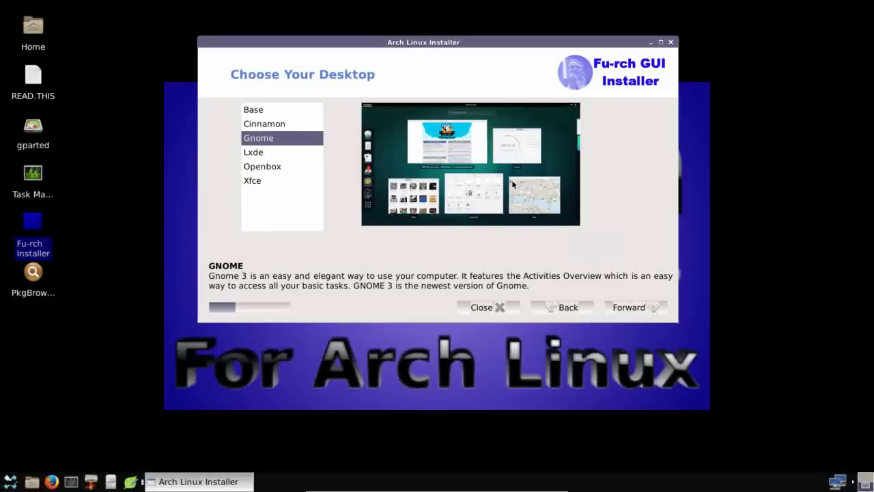
left_click(260, 155)
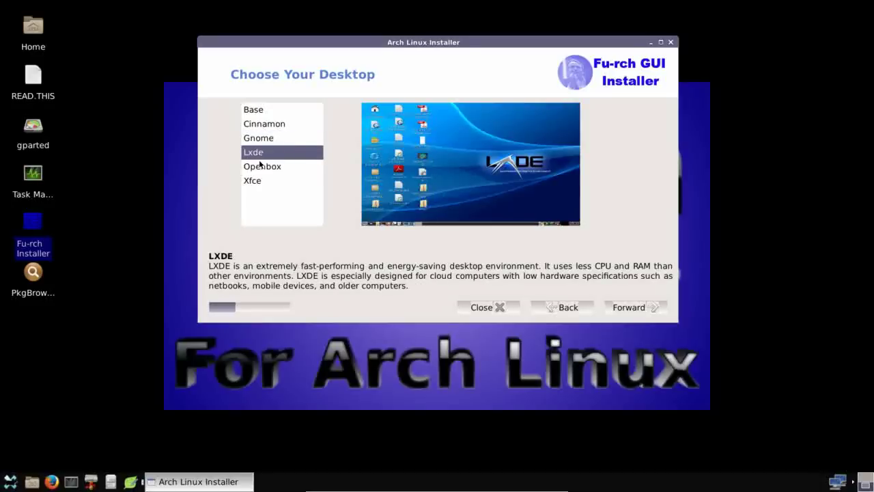
left_click(261, 167)
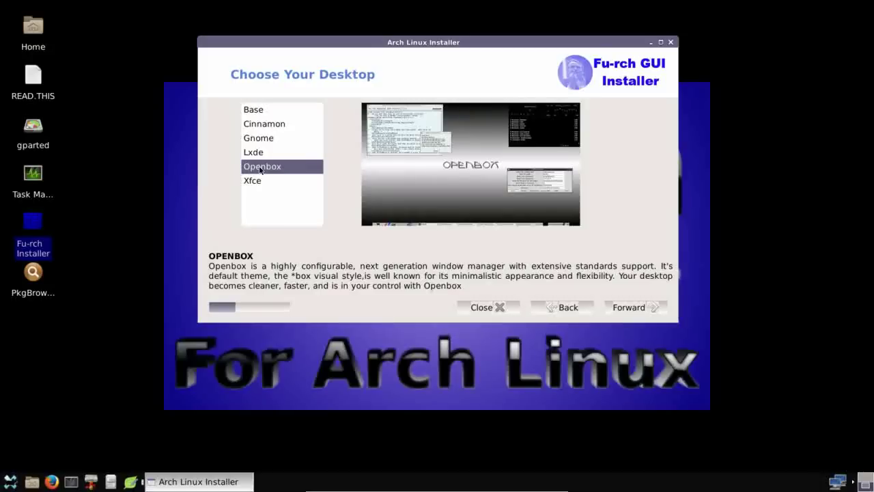
left_click(260, 182)
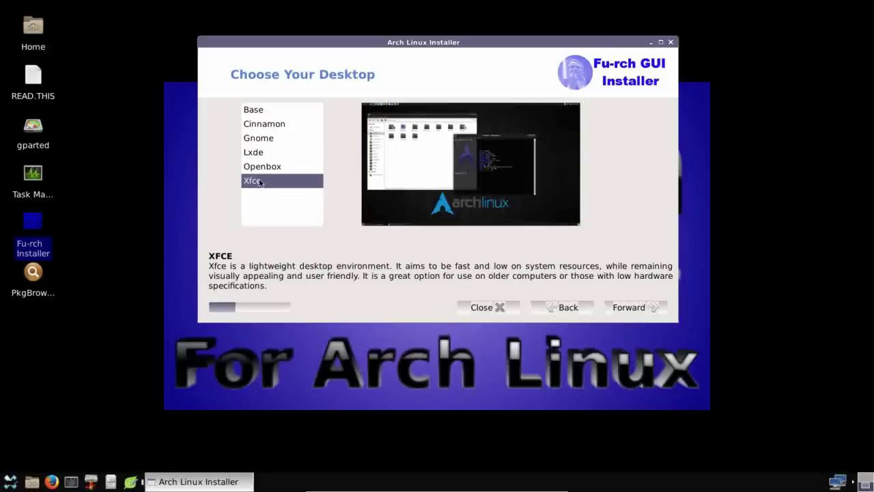
left_click(266, 125)
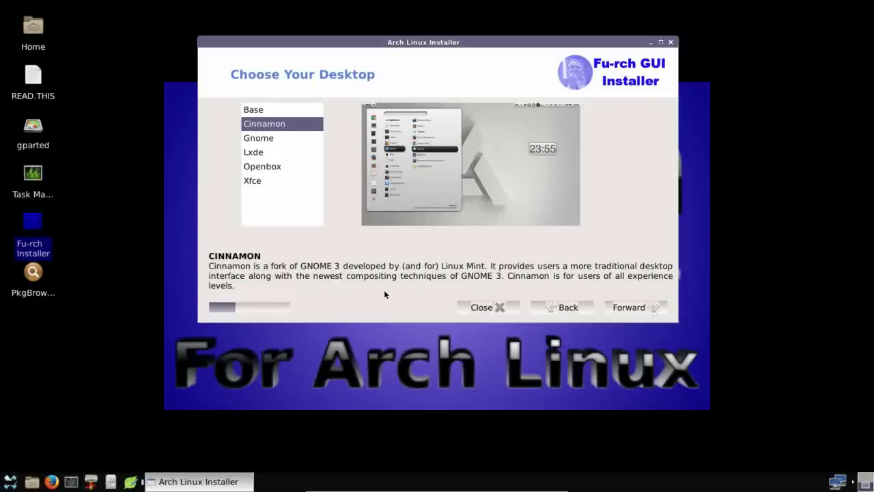
left_click(639, 315)
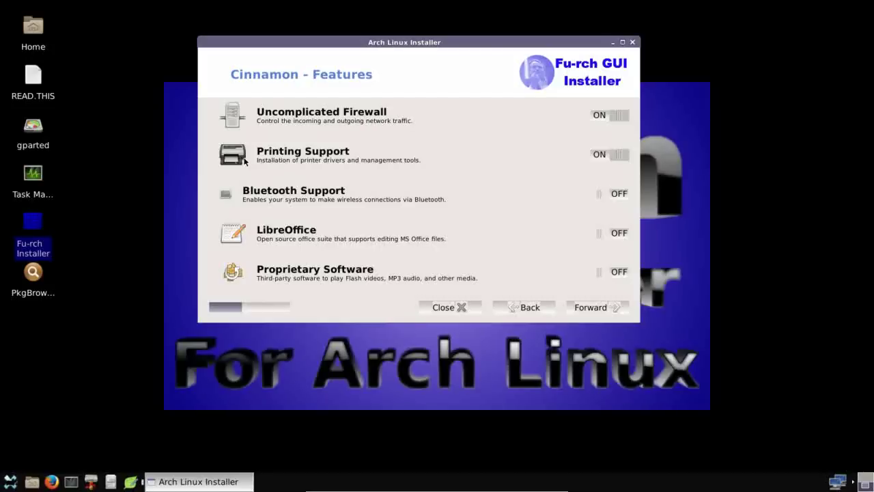
Switch printing support off and leave LibreOffice disabled after toggling it
left_click(617, 156)
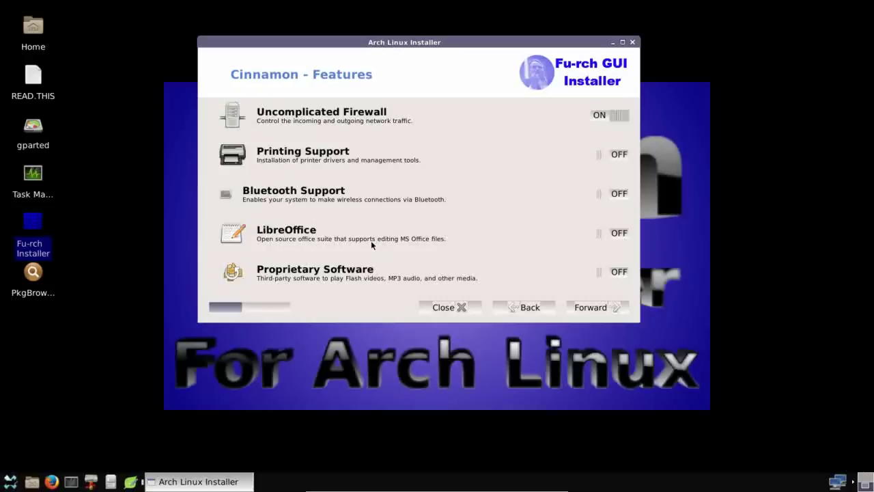
left_click(595, 234)
left_click(594, 234)
Read the firewall default rules notice, then close it to reach Installation Type
left_click(607, 311)
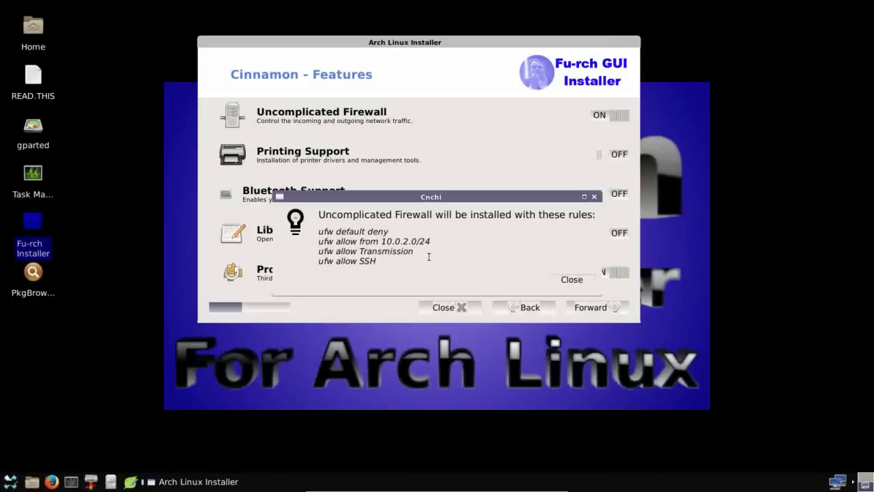
left_click_drag(430, 203, 417, 69)
left_click_drag(306, 85, 568, 110)
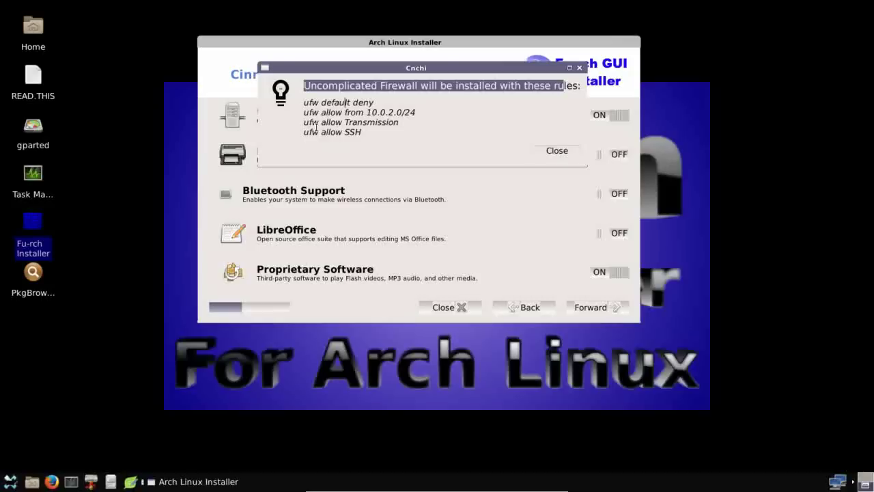
mouse_move(321, 123)
left_mouse_down()
mouse_move(394, 132)
mouse_move(312, 133)
left_mouse_up()
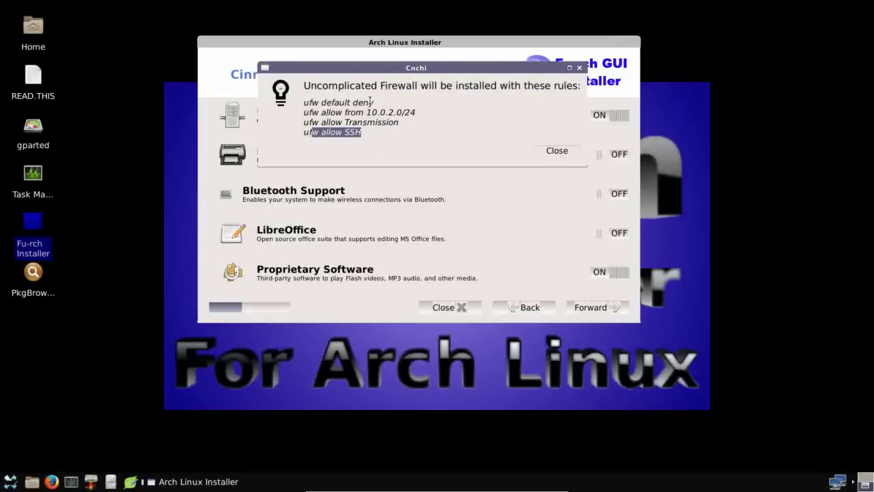
left_click(375, 122)
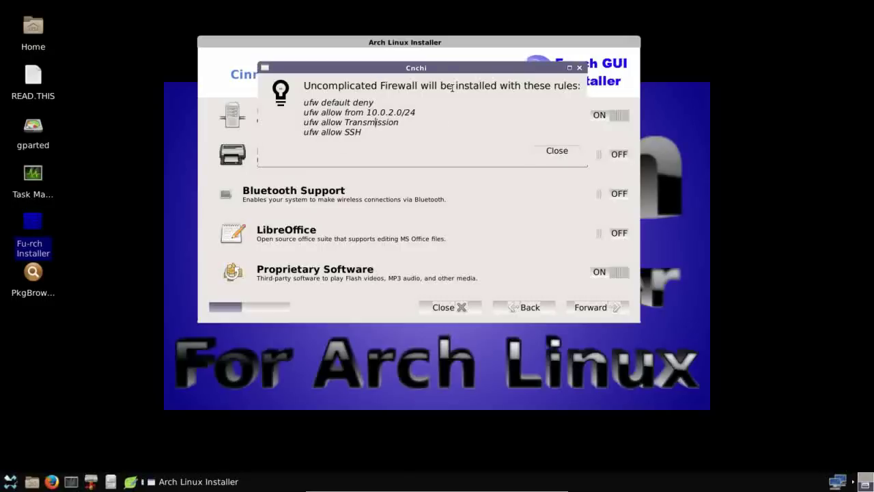
left_click(560, 153)
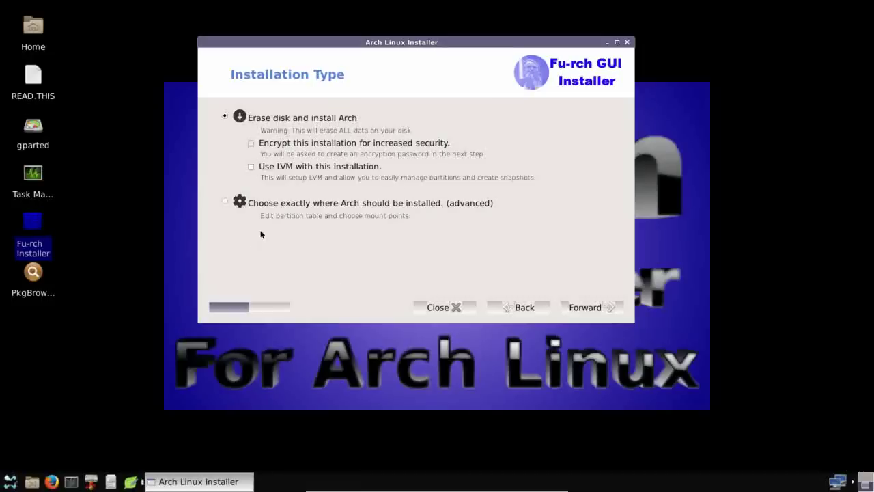
Keep 'Erase disk and install Arch' on the VBOX HARDDISK and start the install
left_click(225, 202)
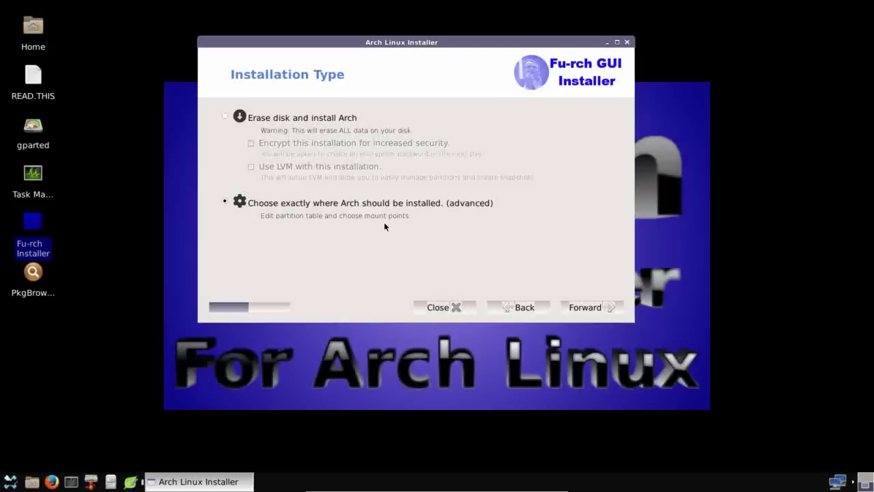
left_click(226, 117)
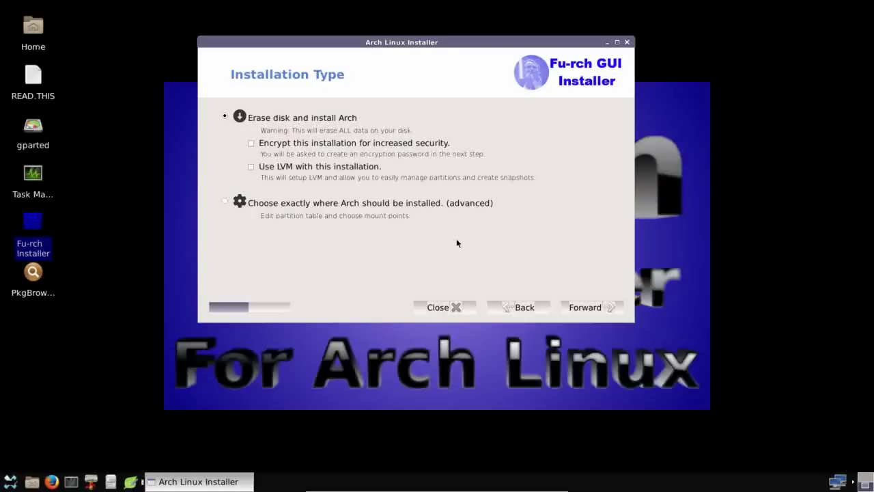
left_click(575, 309)
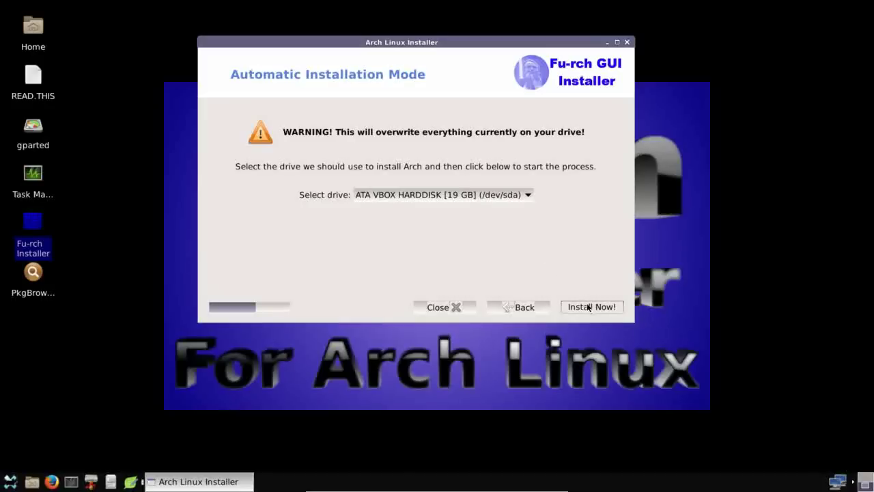
left_click(589, 308)
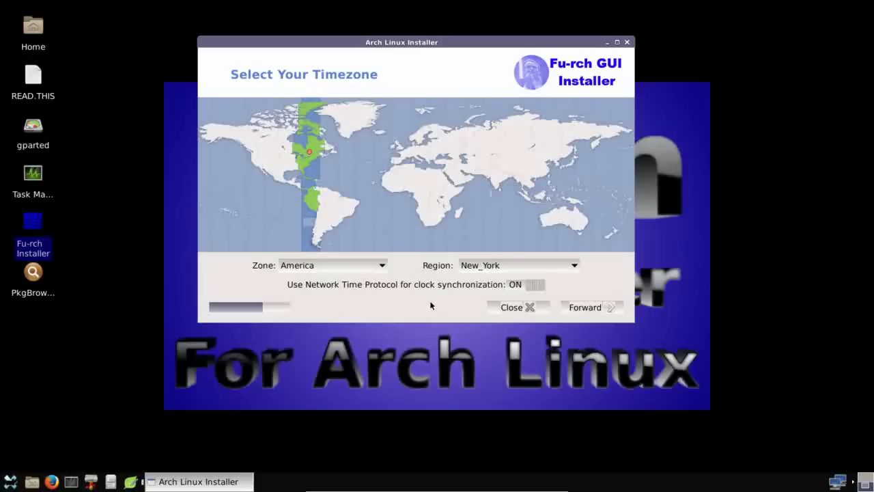
Accept America/New_York timezone and USA keyboard, then enter the full name and computer name furch
left_click(601, 309)
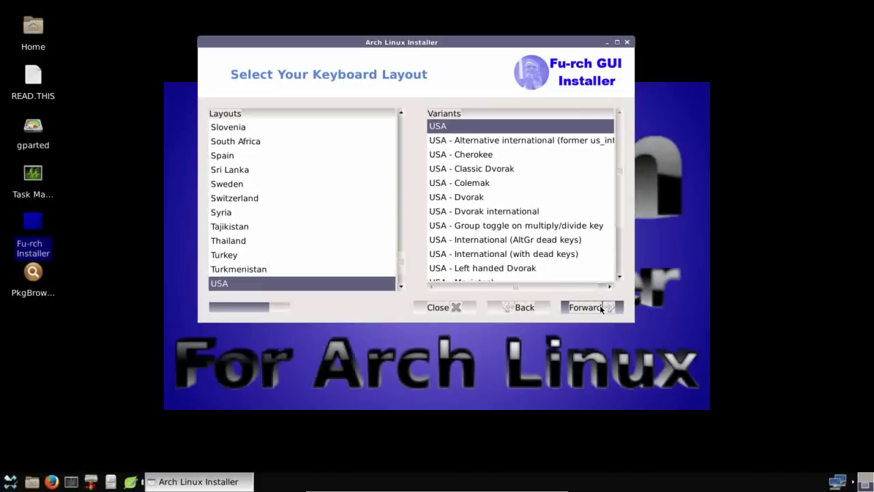
left_click(601, 307)
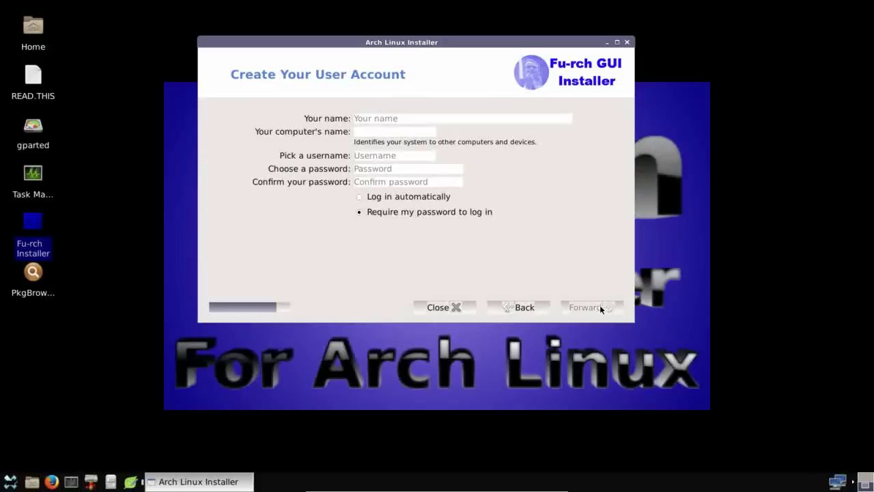
left_click(424, 119)
type("init")
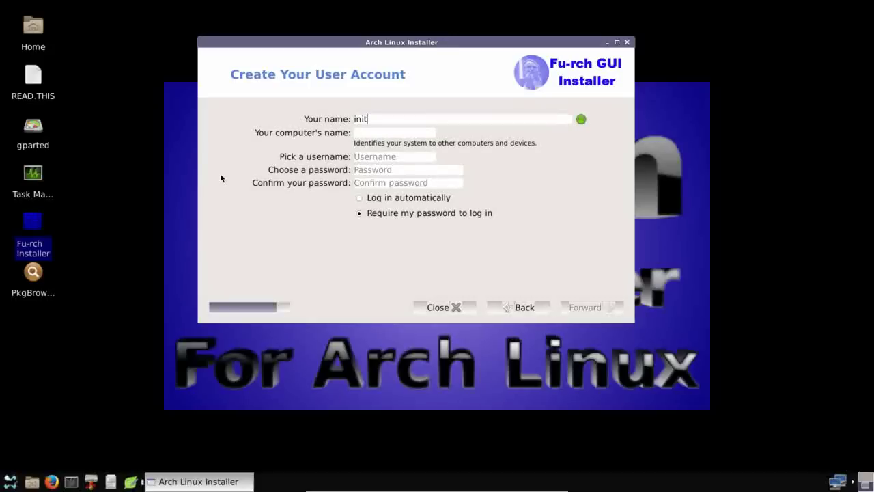
type("0")
key("Tab")
type("fur")
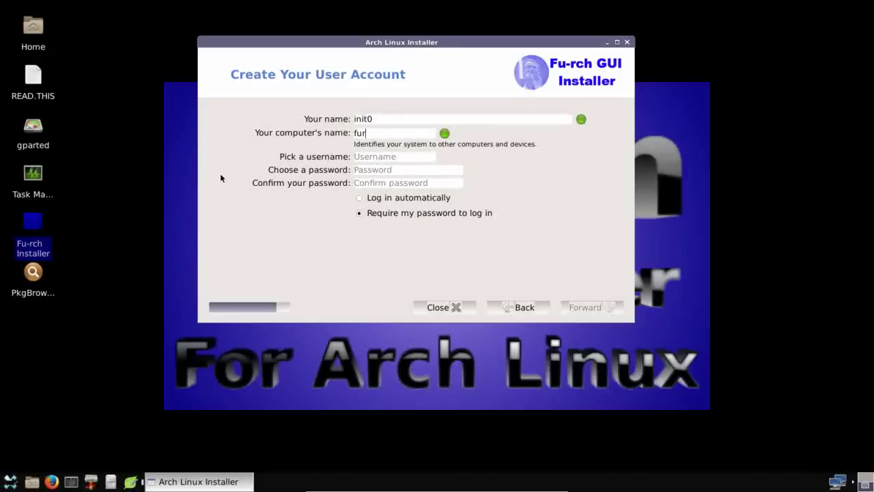
type("ch")
Fill in the username and account password, then begin the installation
key("Tab")
type("i")
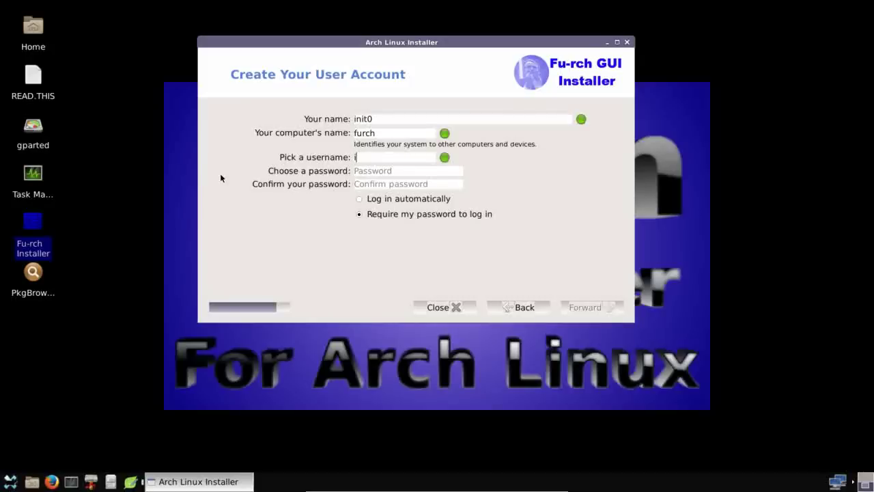
type("nit0")
key("Tab")
type("passwo")
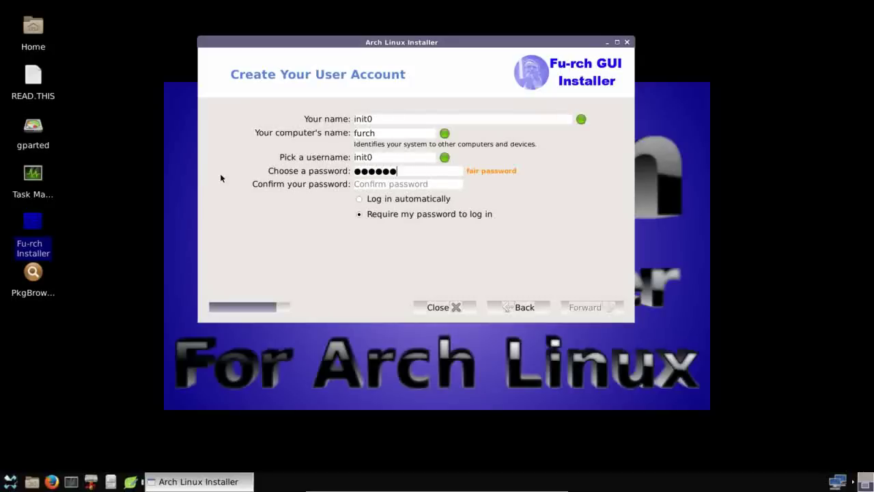
type("rd")
key("Tab")
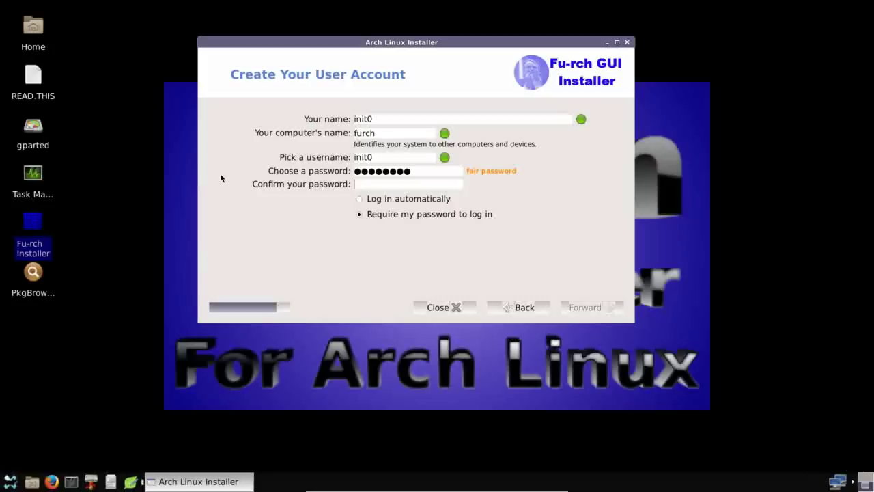
type("password")
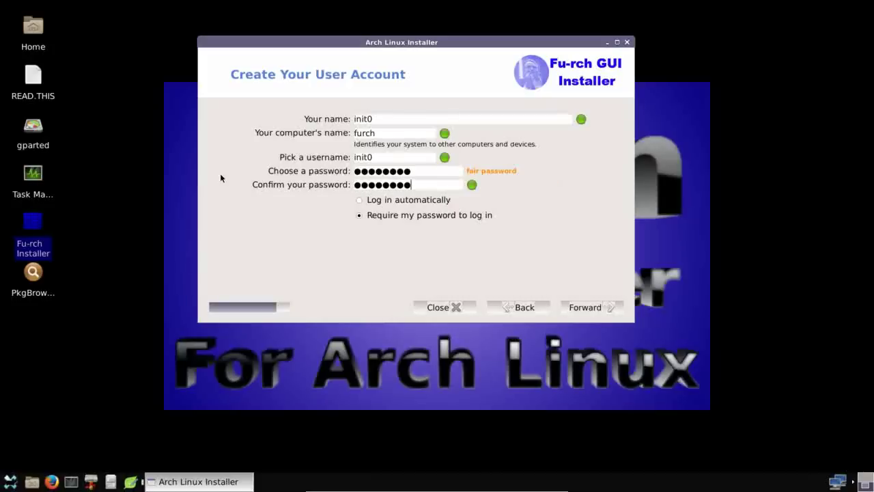
left_click(591, 307)
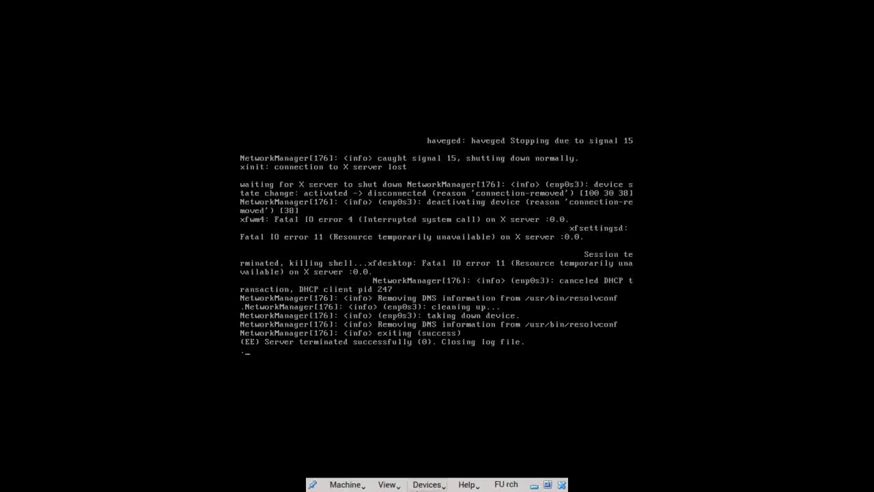
Switch the virtual optical drive to Host Drive and boot the default Arch Linux GRUB entry
left_click(428, 484)
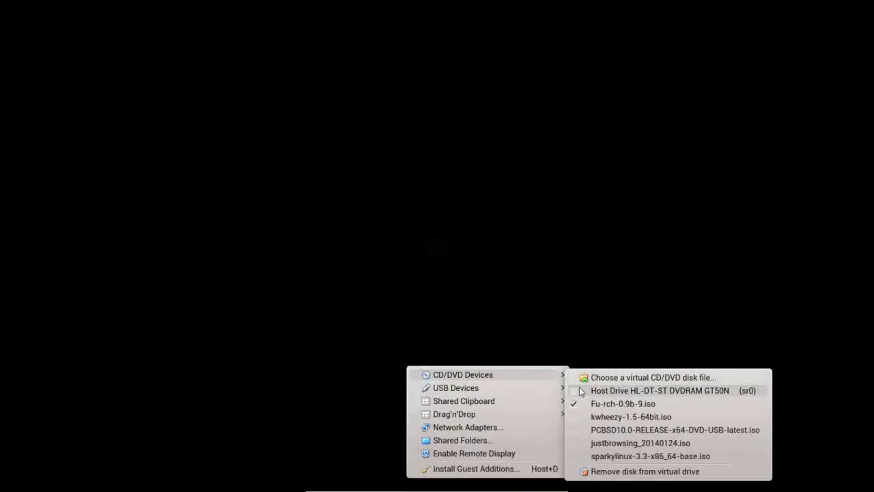
left_click(579, 387)
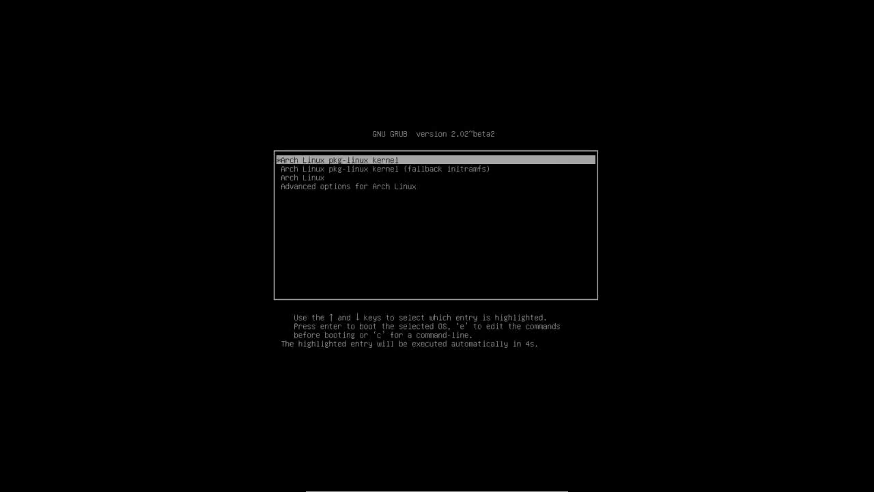
key("Return")
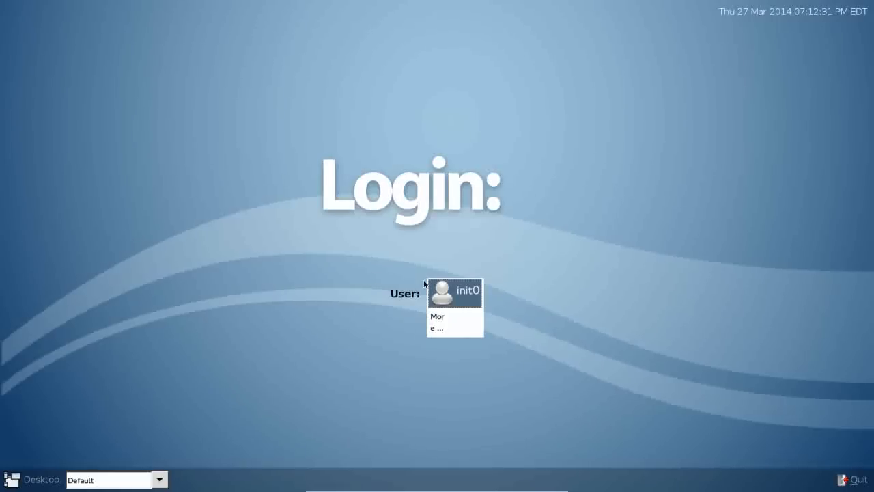
Log in to the new user account with its password
key("Return")
type("****")
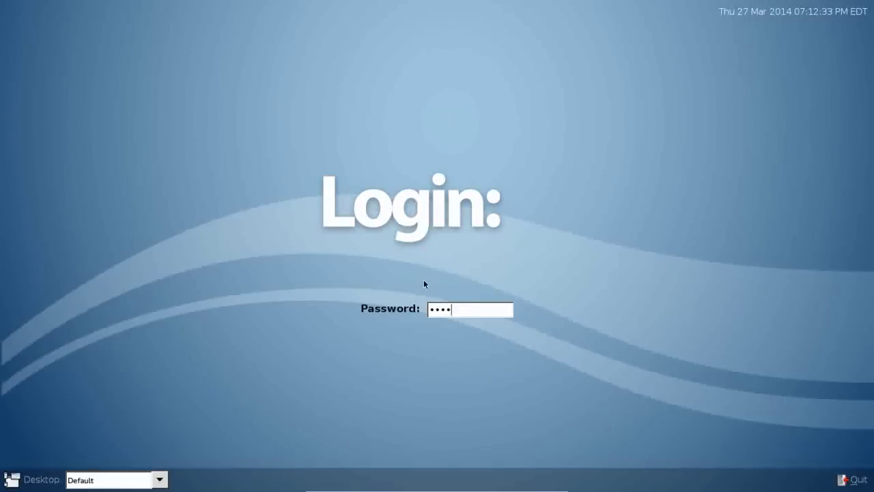
type("****")
key("Return")
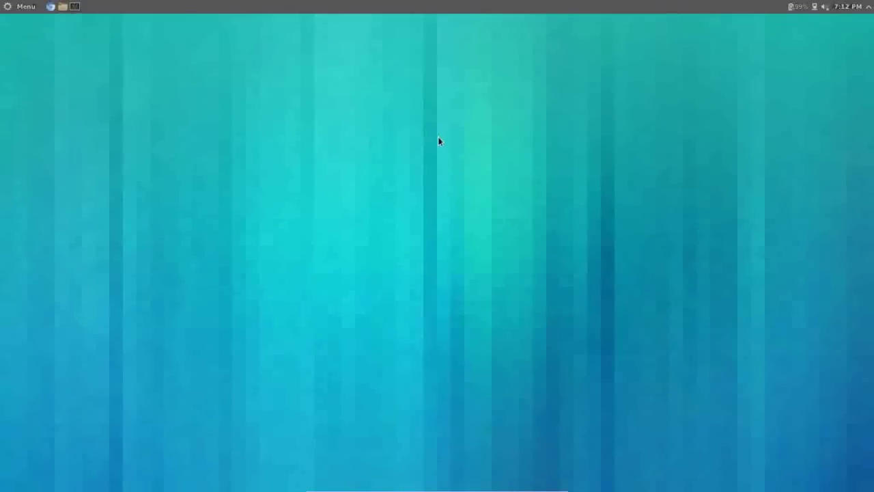
Open the Cinnamon Menu from the top panel
left_click(25, 8)
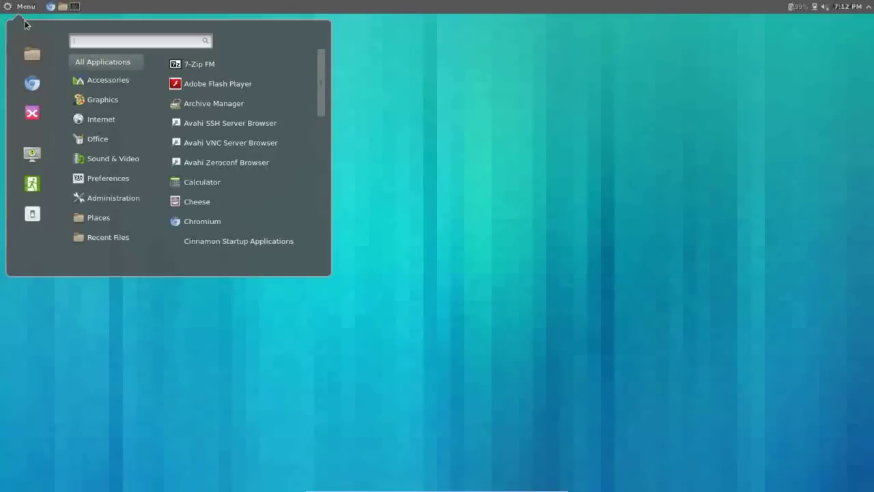